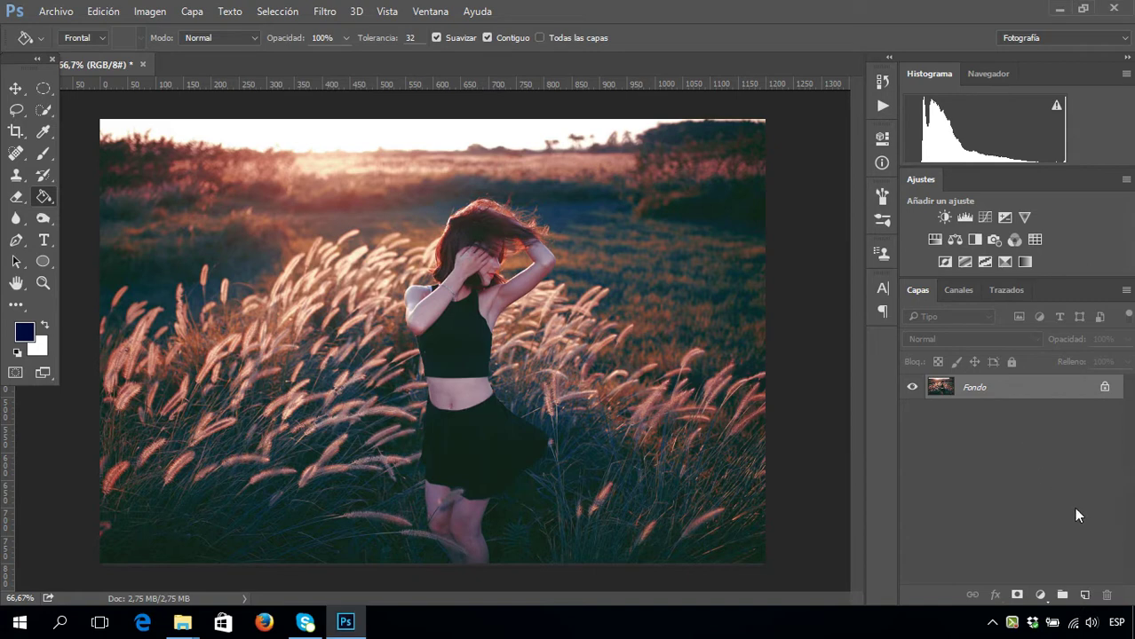
- Add a new empty layer and switch to the Gradient tool's editor
click(1083, 596)
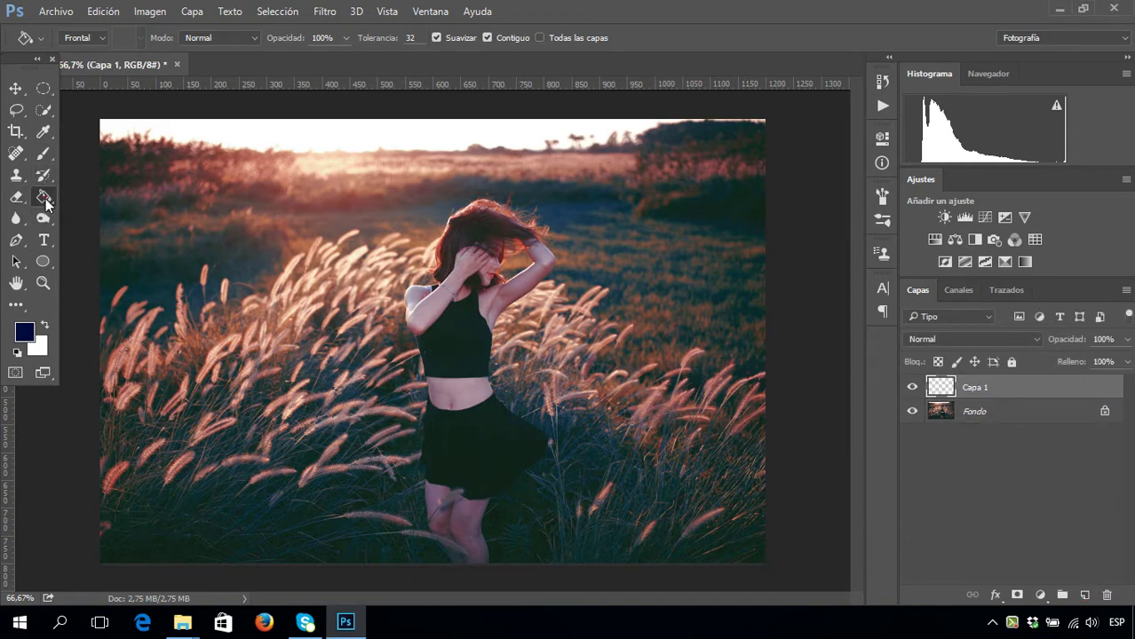
right_click(45, 200)
click(102, 196)
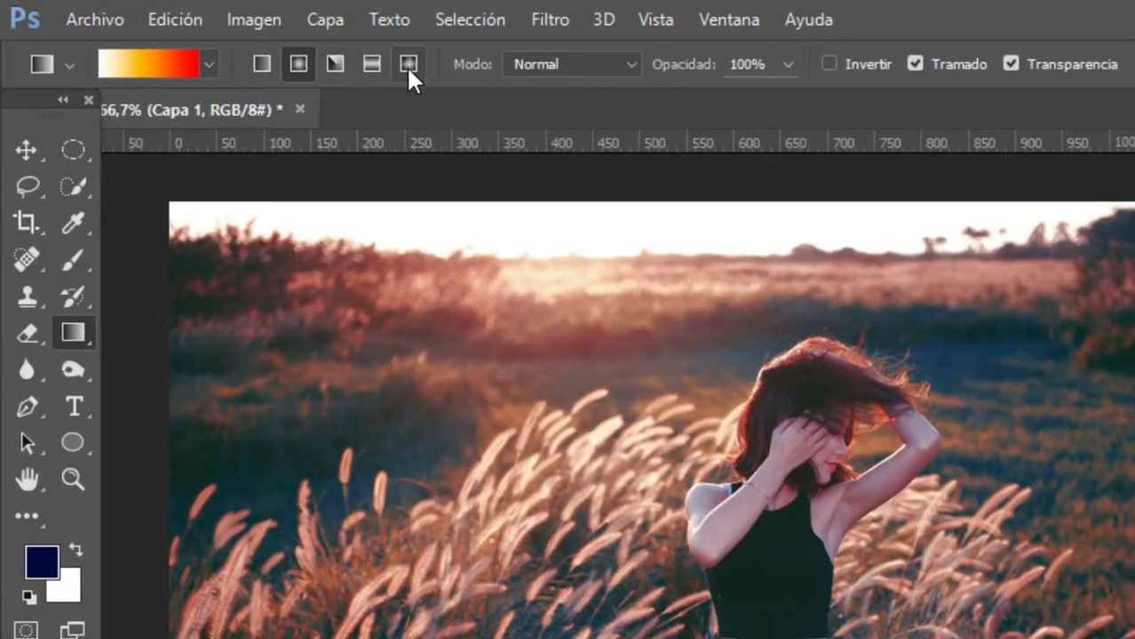
key(i)
click(152, 60)
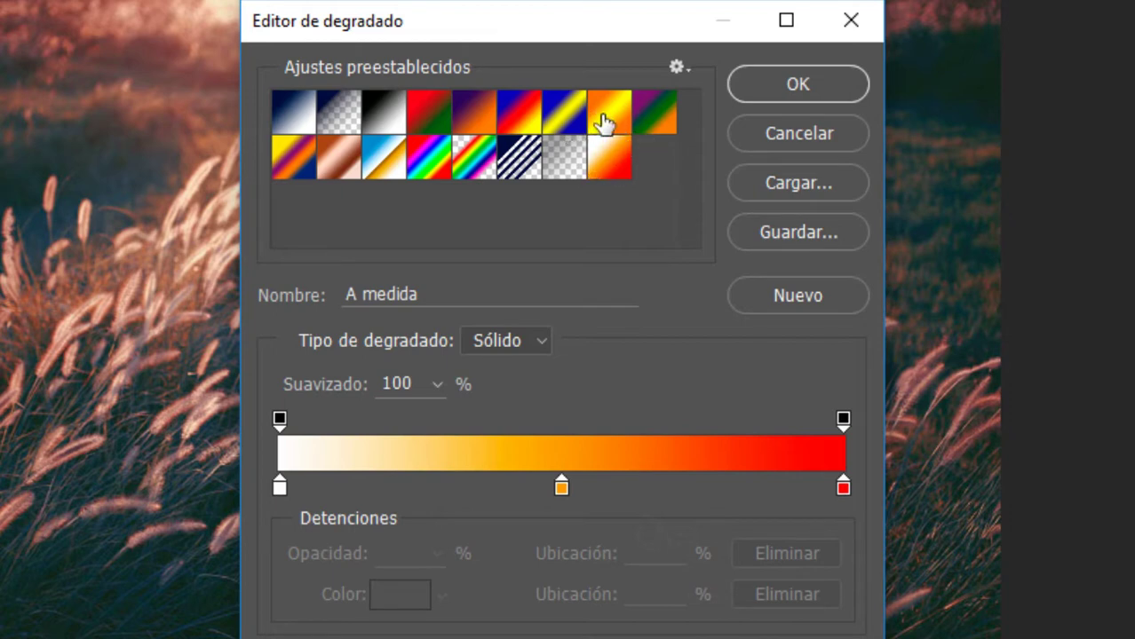
- Starting from the orange-yellow-orange preset, recolour the gradient stops white, orange and red
click(604, 124)
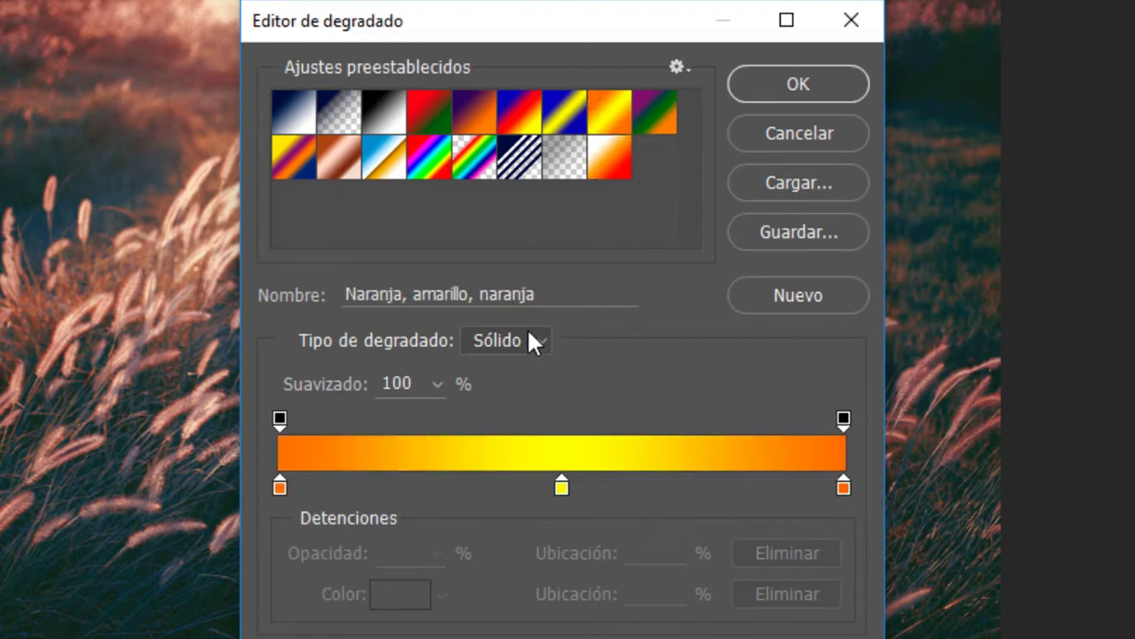
double_click(279, 485)
click(440, 91)
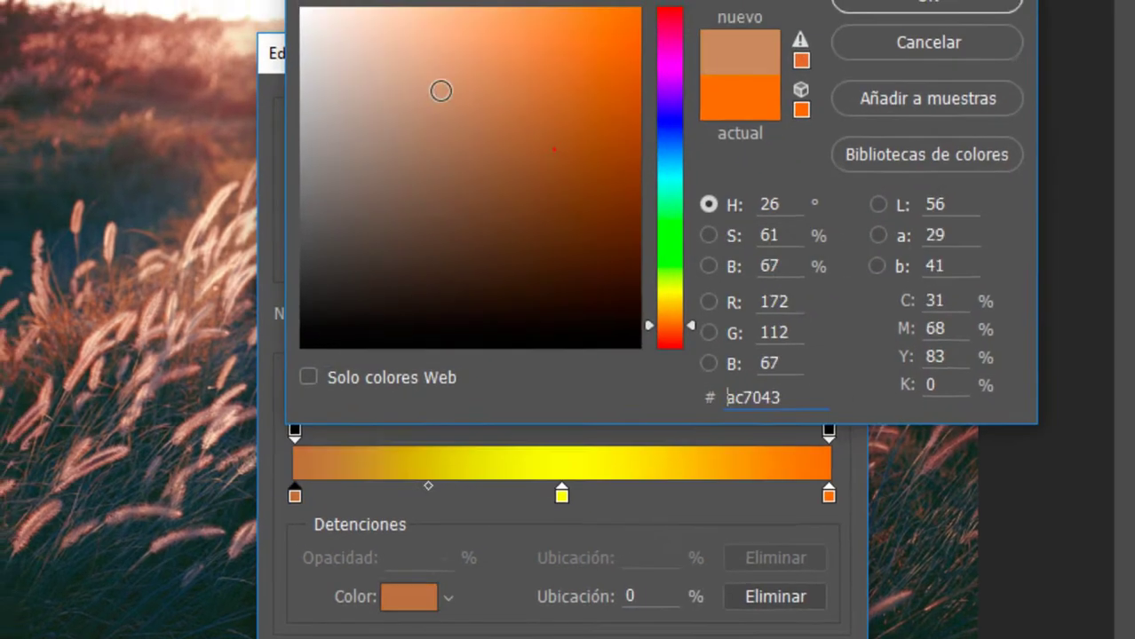
drag(440, 91, 300, 7)
click(866, 73)
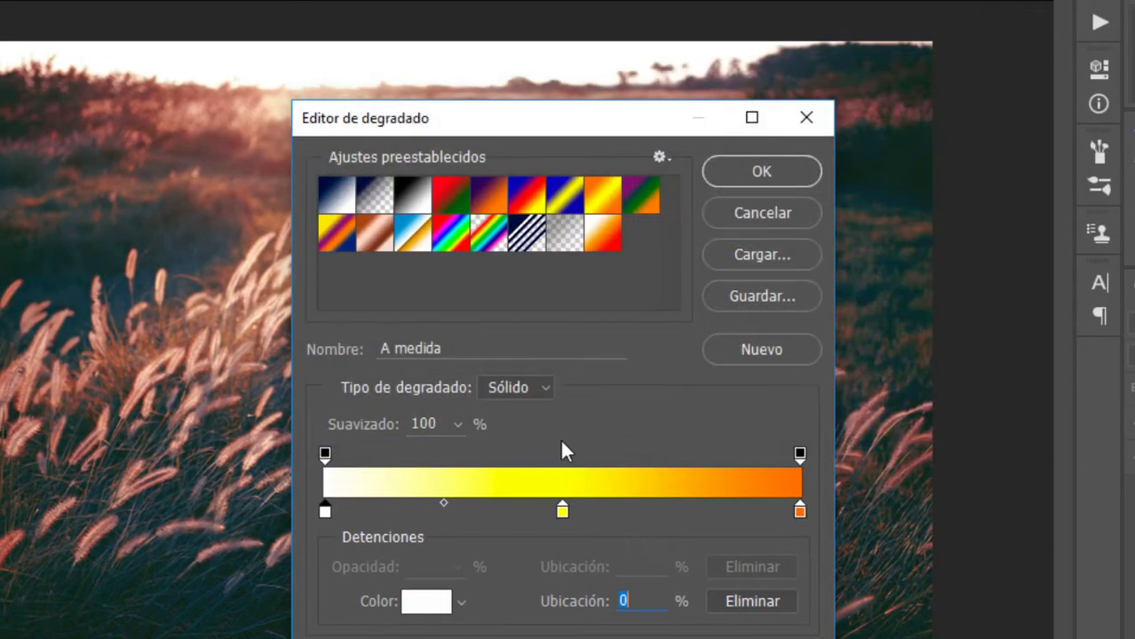
double_click(561, 512)
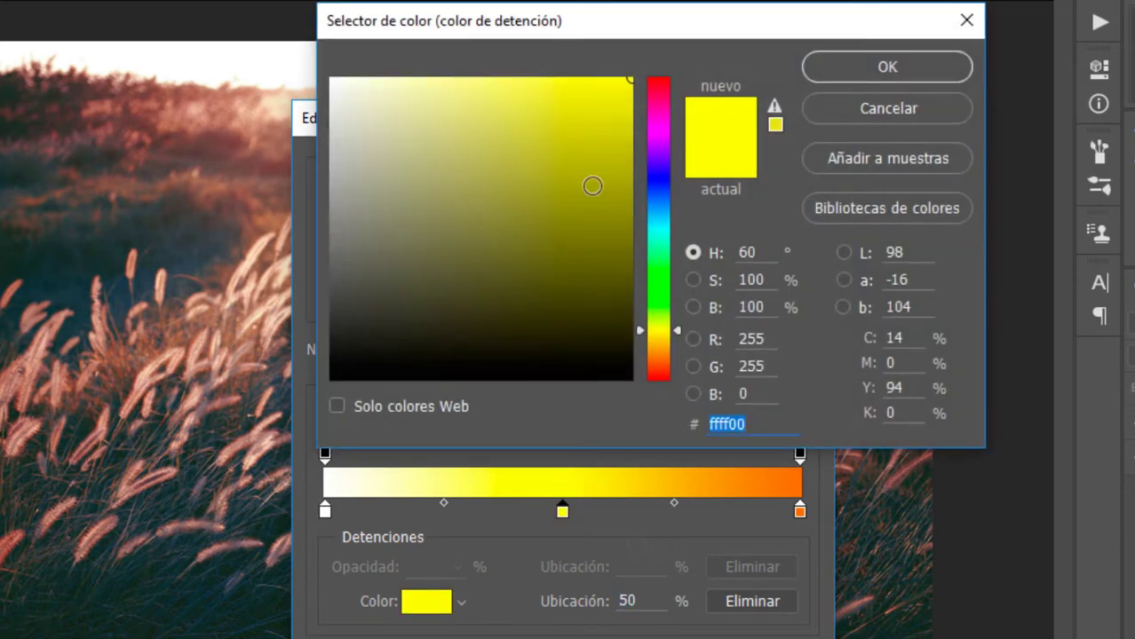
drag(658, 160, 658, 368)
drag(626, 120, 681, 114)
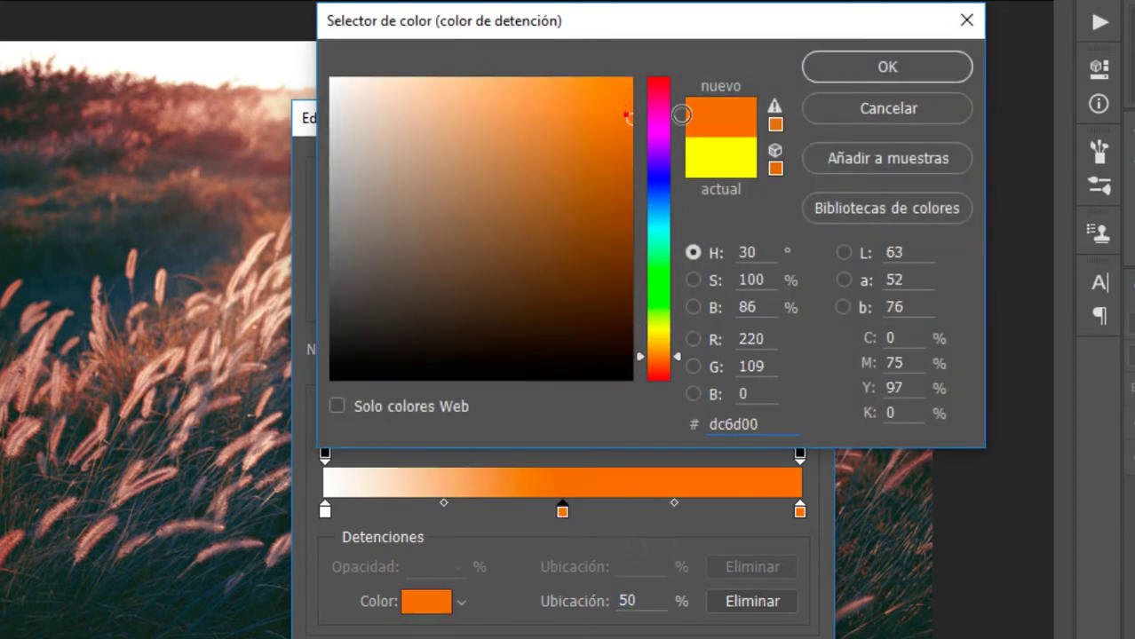
click(870, 77)
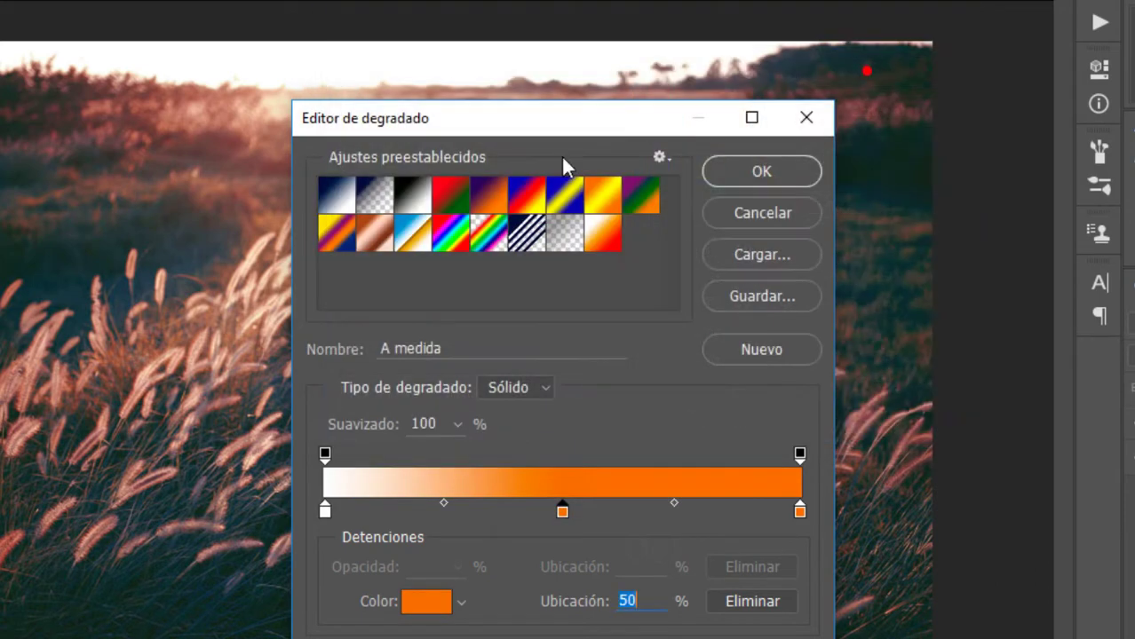
double_click(799, 511)
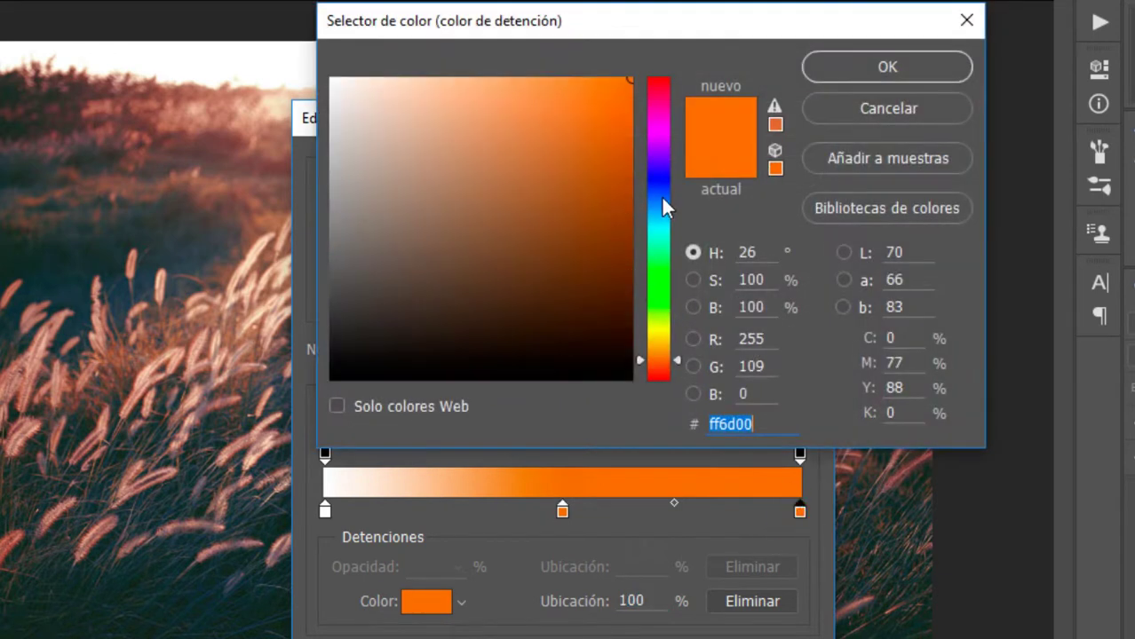
drag(662, 203, 658, 77)
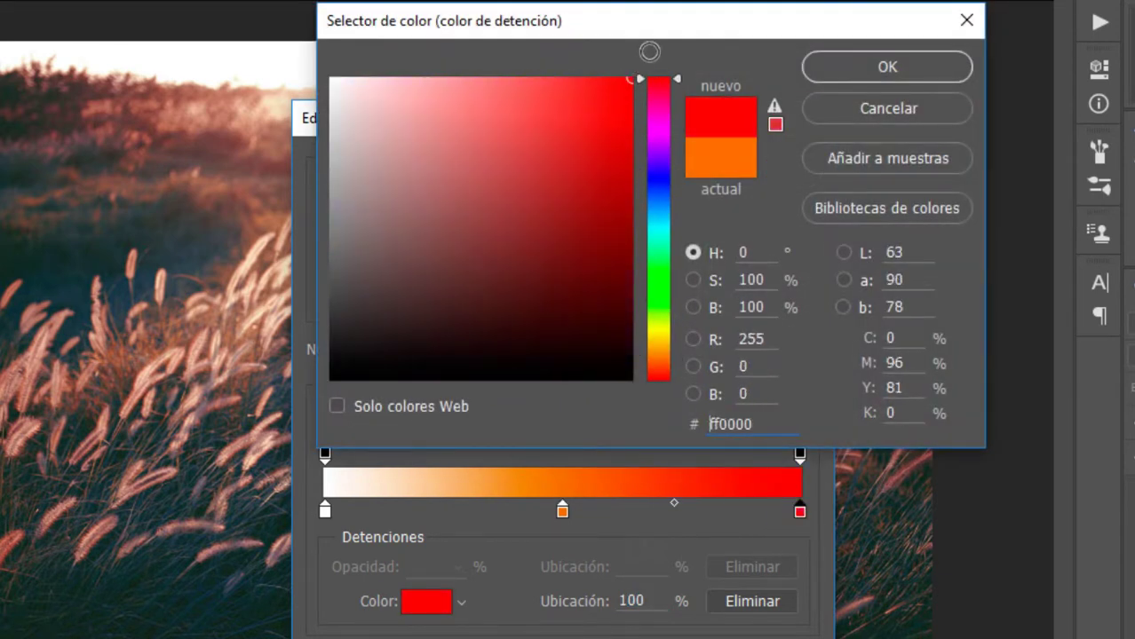
click(830, 68)
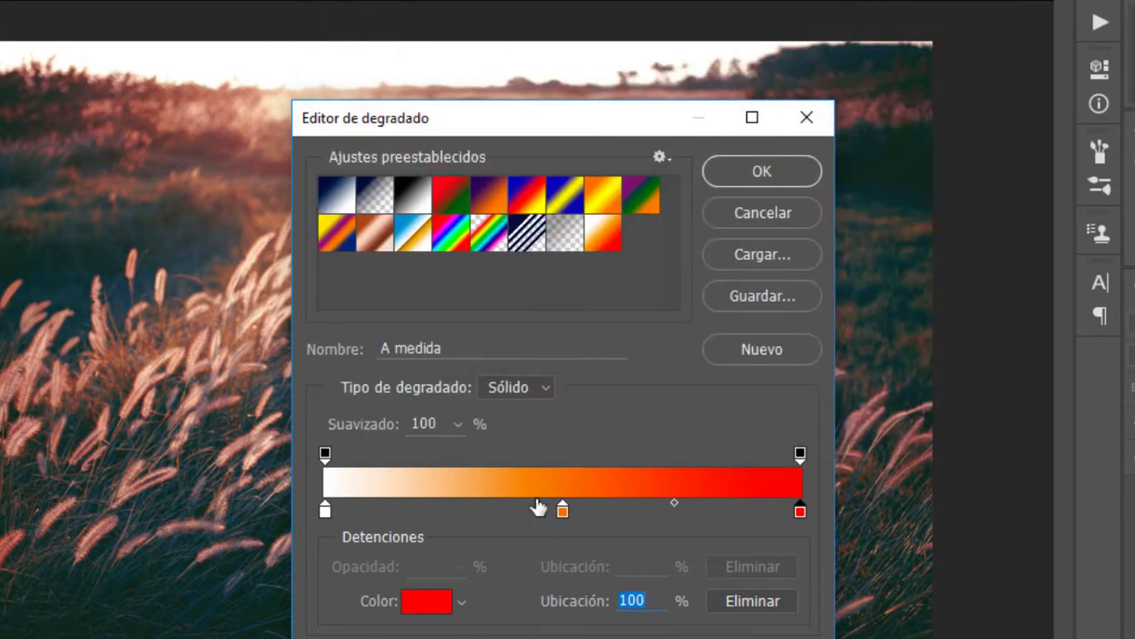
- Place the stops at 26% and 71% and save the gradient as a new preset
drag(564, 513, 624, 513)
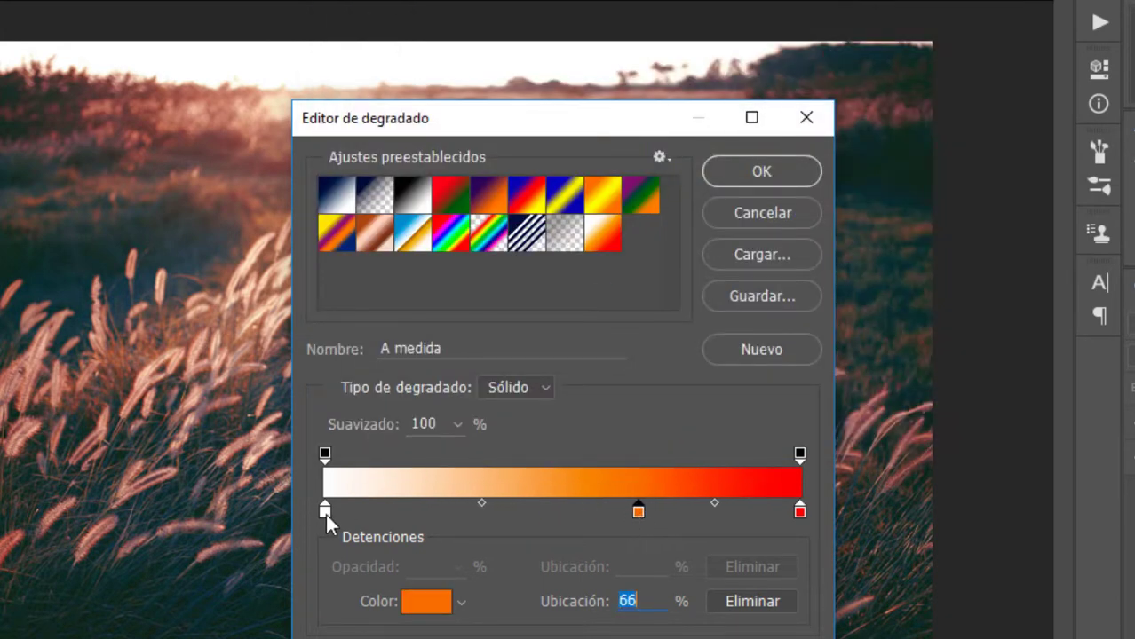
drag(325, 513, 447, 512)
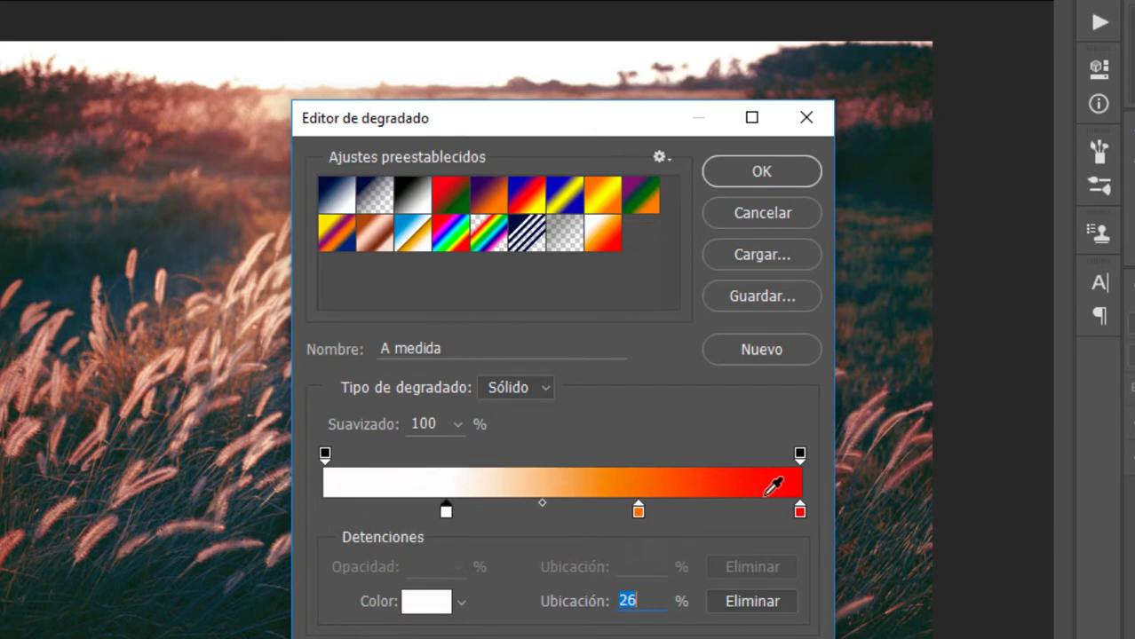
drag(639, 512, 661, 512)
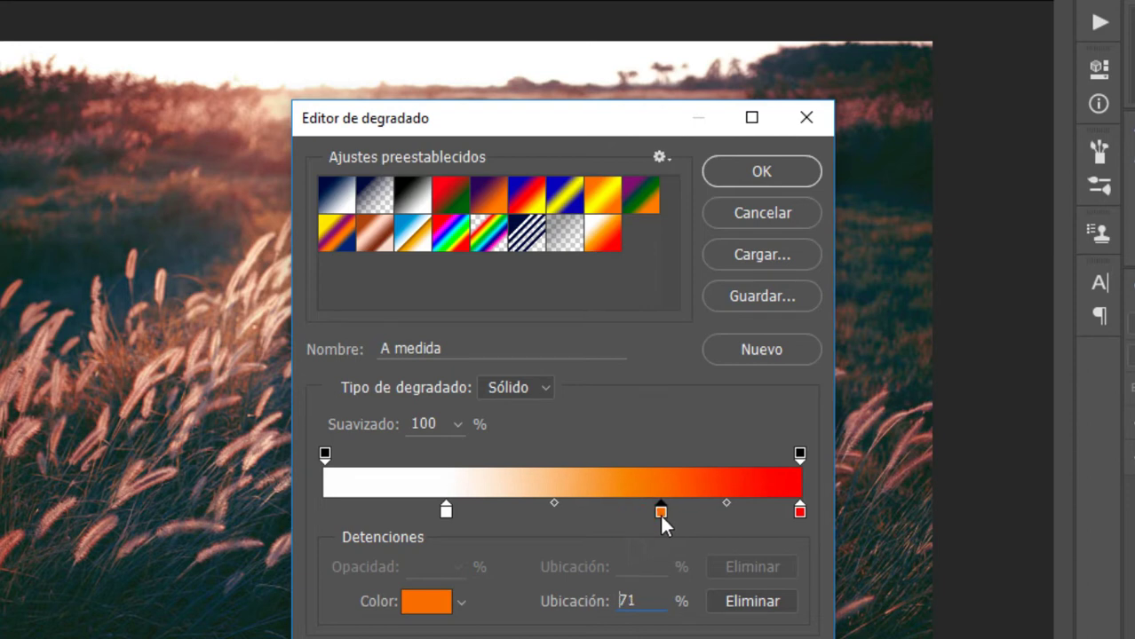
click(754, 354)
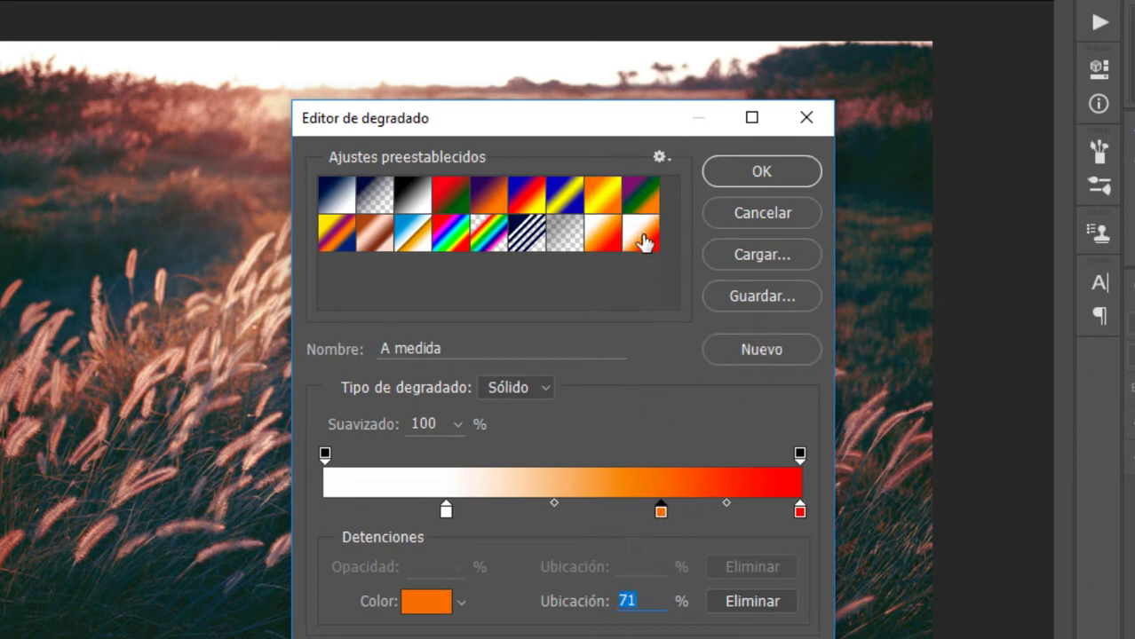
click(645, 241)
click(751, 176)
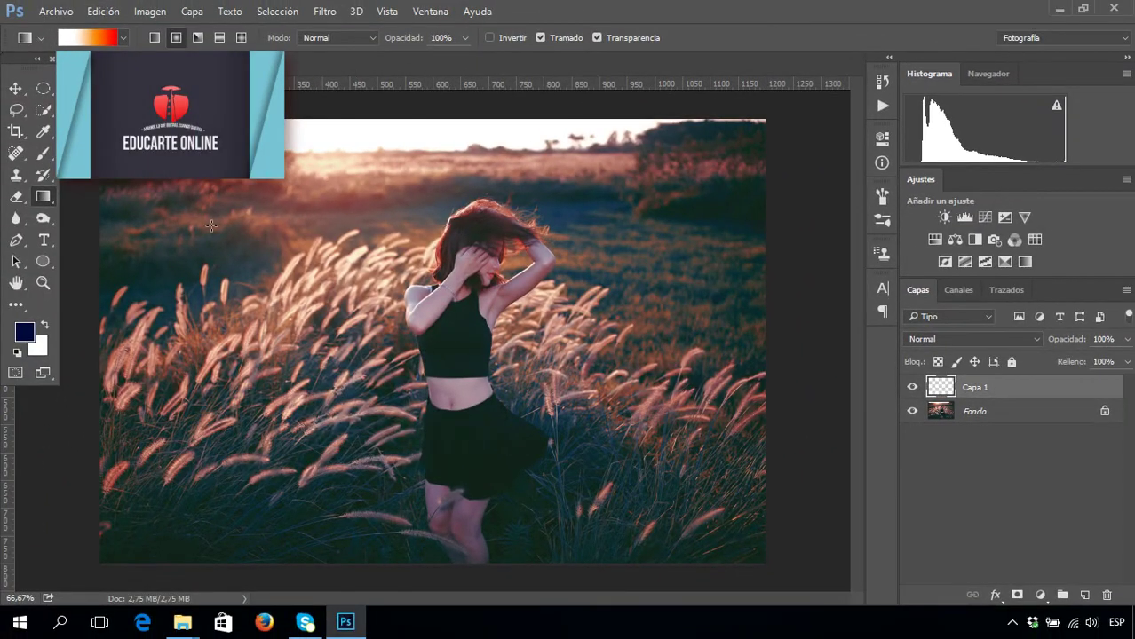
- Draw a large radial white-orange-red gradient outward from the image centre on Capa 1
click(174, 37)
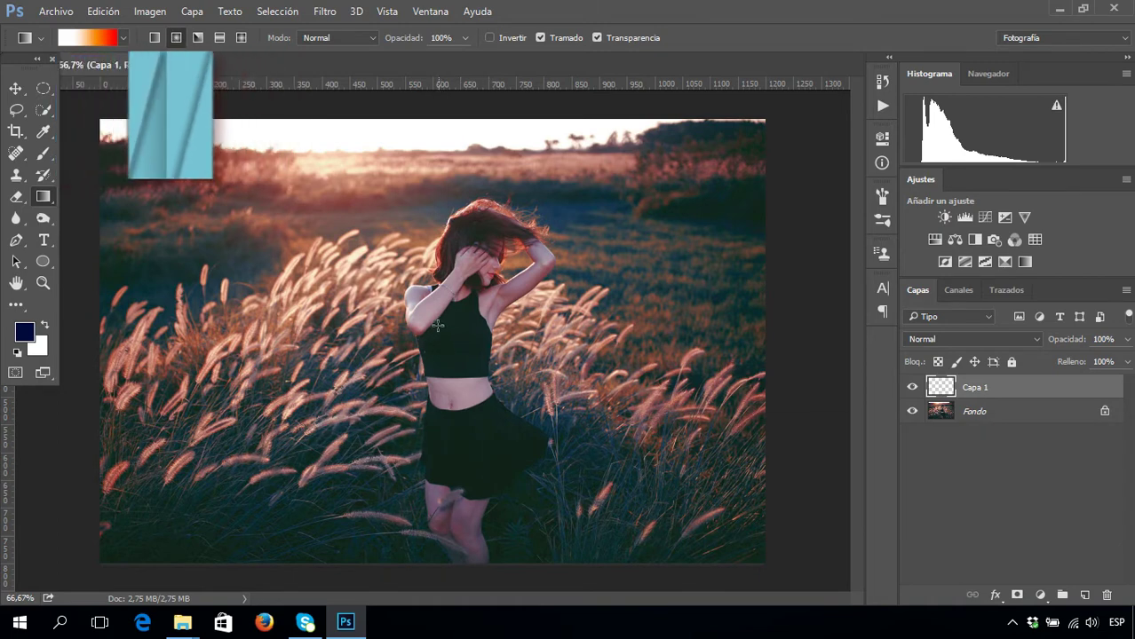
drag(473, 302, 538, 271)
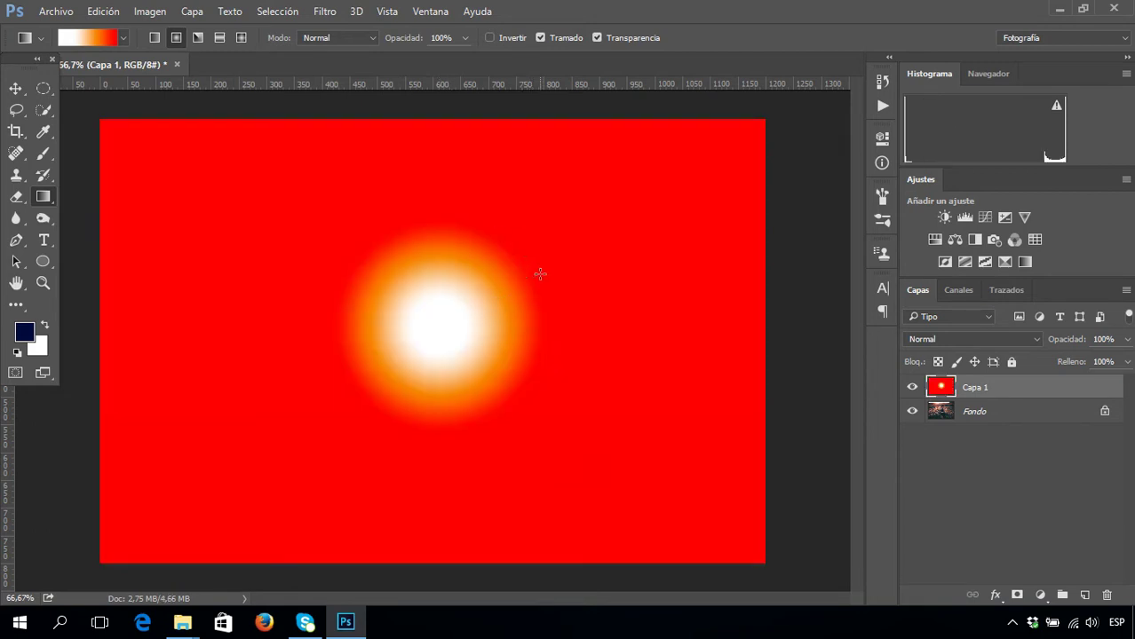
drag(435, 330, 555, 257)
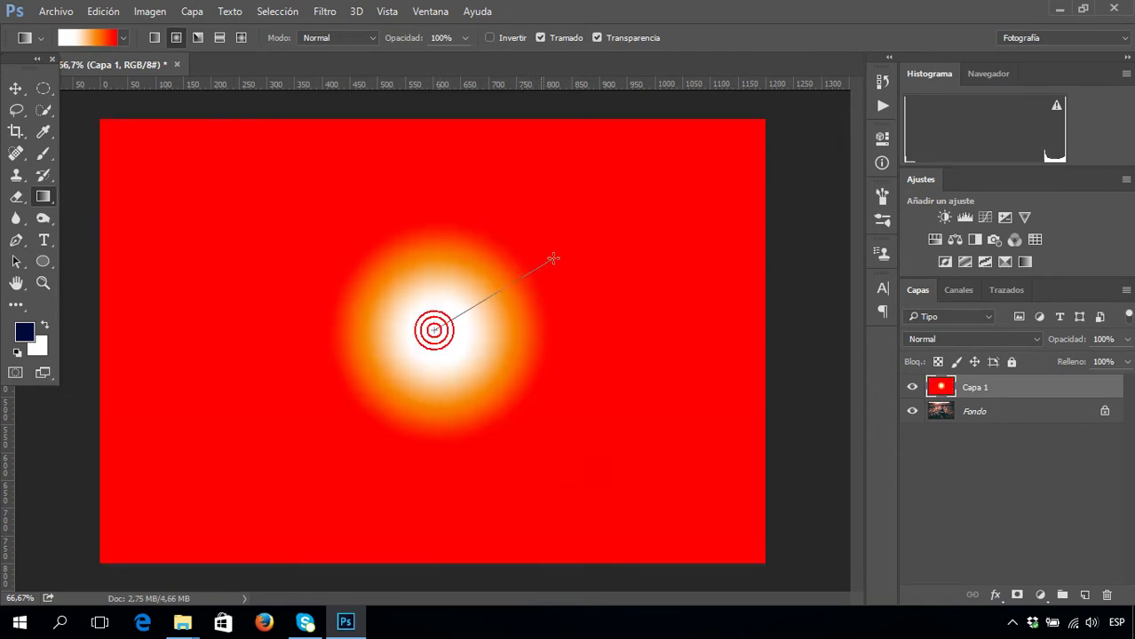
- Add a layer mask to Capa 1 from a 565 px circular selection centred on the glow
key(m)
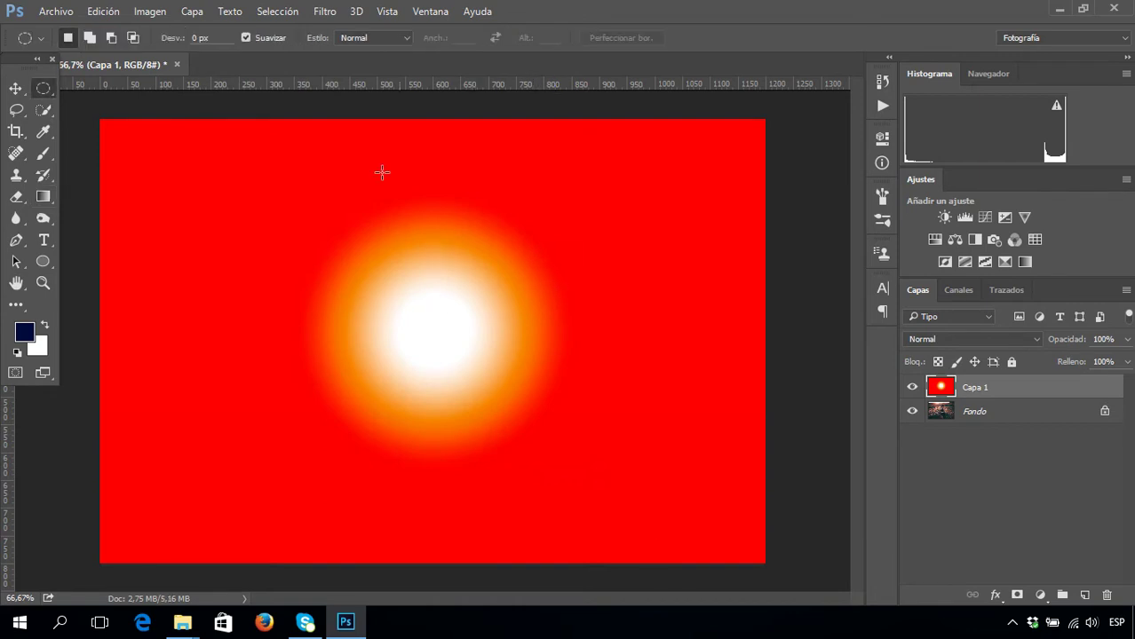
right_click(44, 89)
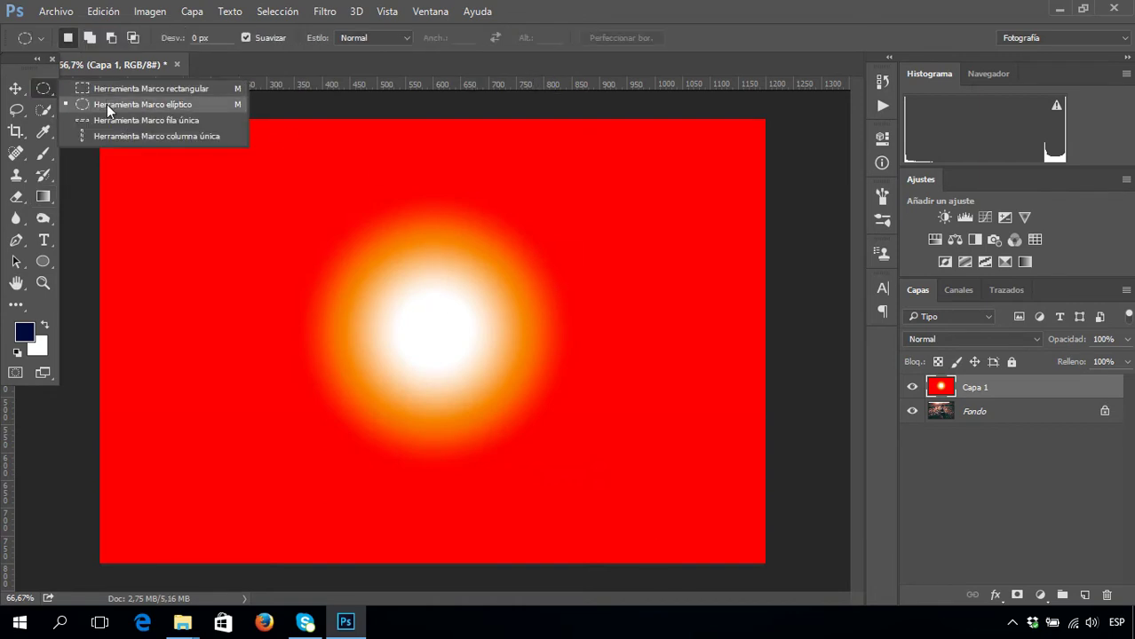
click(111, 107)
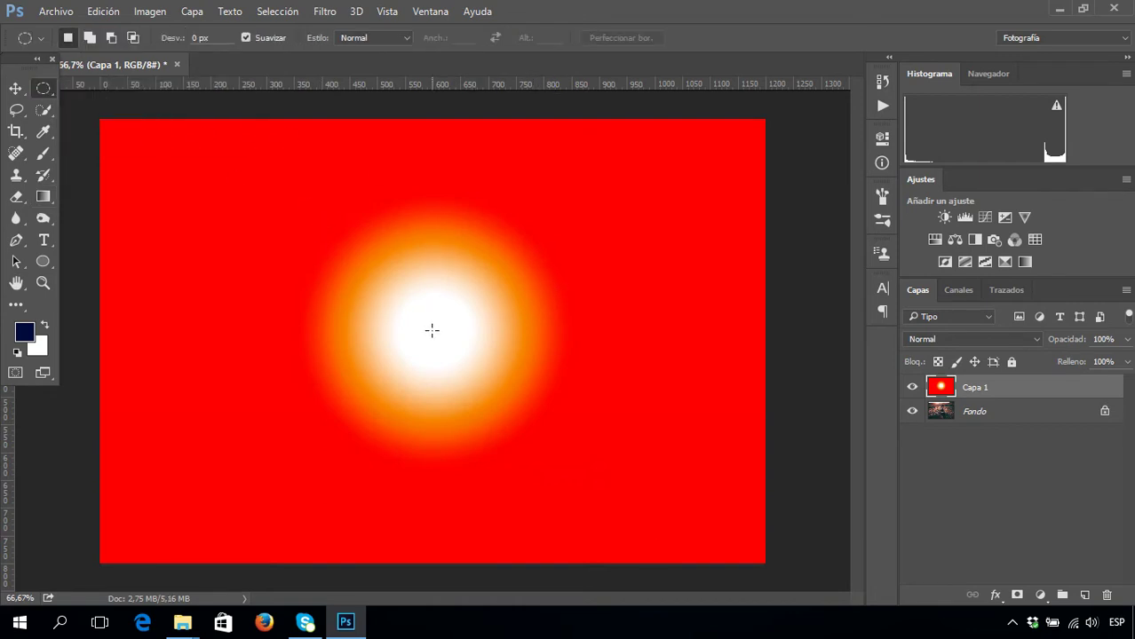
mouse_move(432, 330)
mouse_down()
mouse_move(568, 430)
mouse_move(618, 485)
mouse_up()
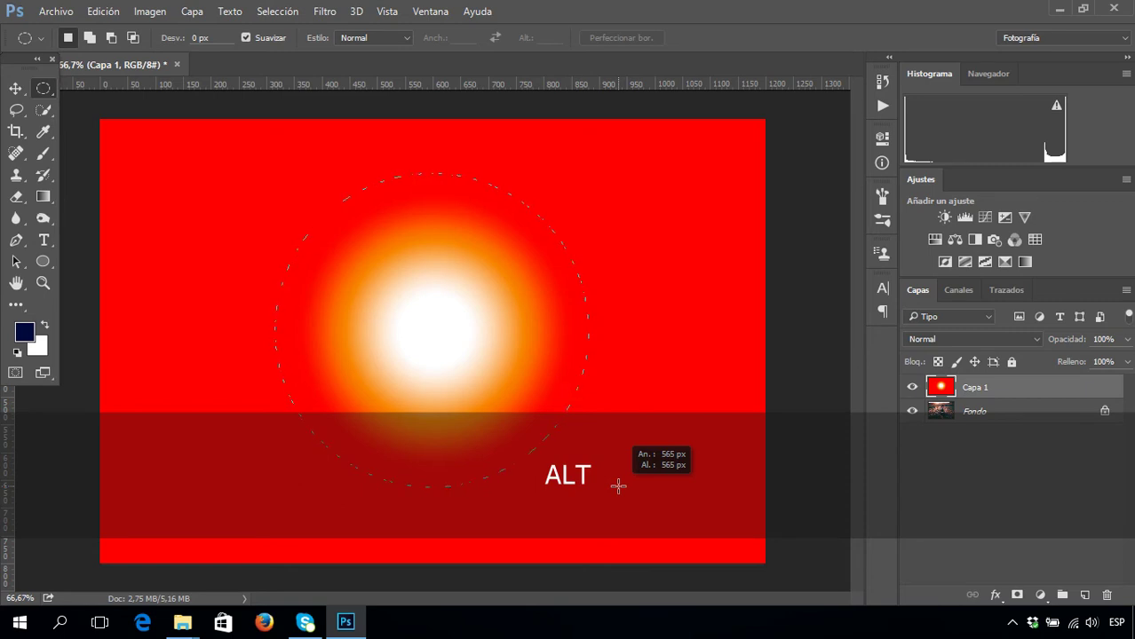
drag(618, 486, 616, 484)
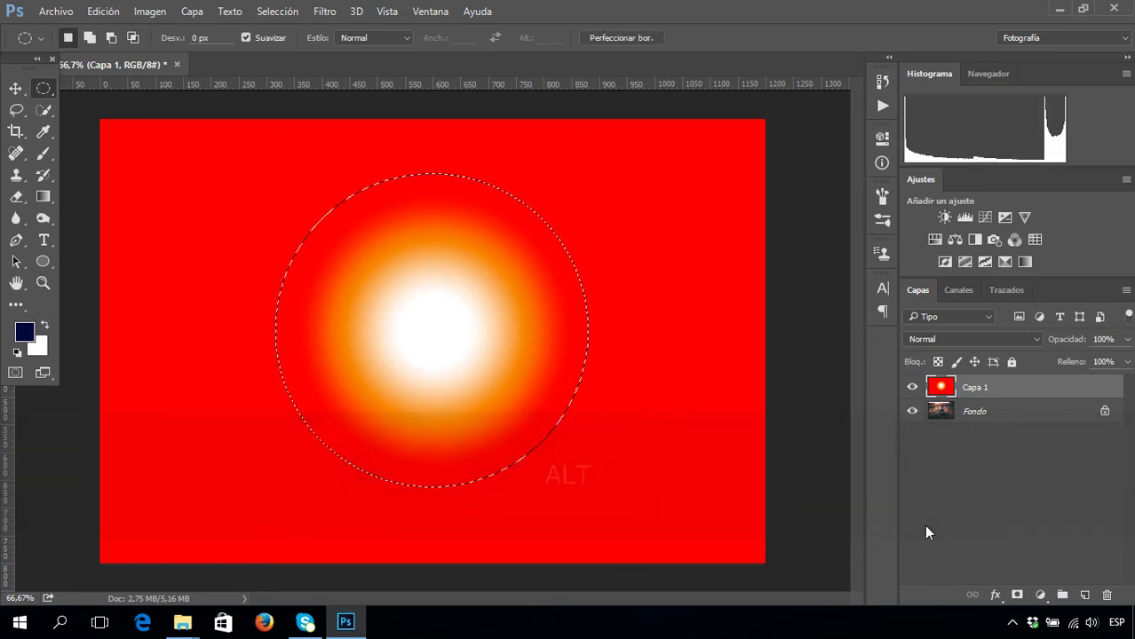
click(1018, 595)
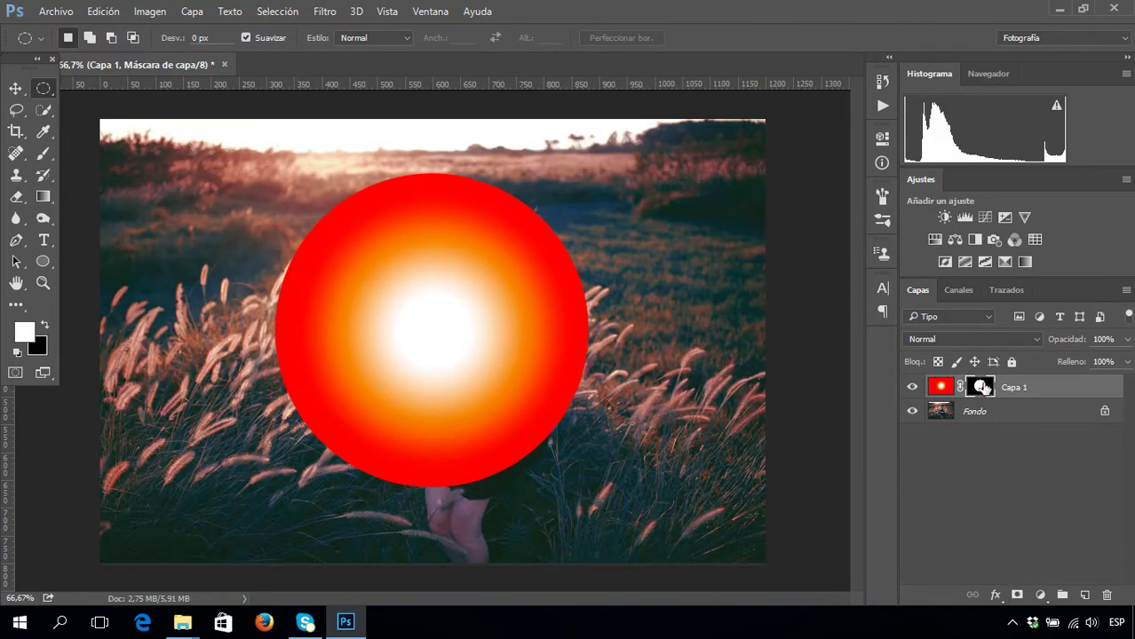
- Nudge the glow circle over the woman's upper body and set Capa 1 to Aclarar blend mode
click(14, 89)
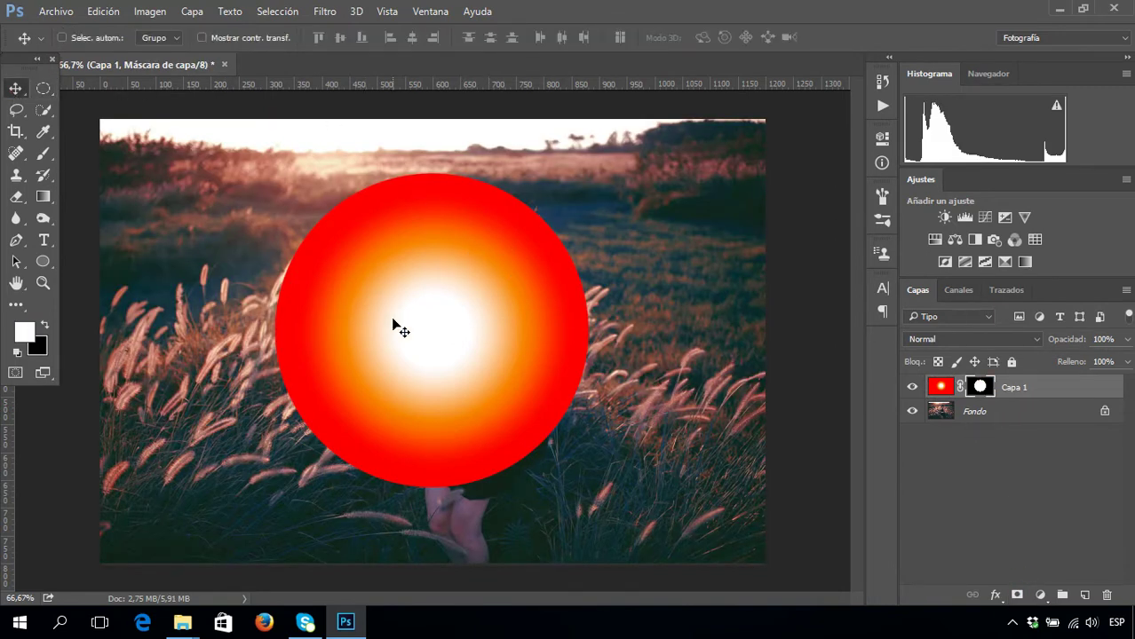
mouse_move(392, 325)
mouse_down()
mouse_move(253, 161)
mouse_move(428, 312)
mouse_up()
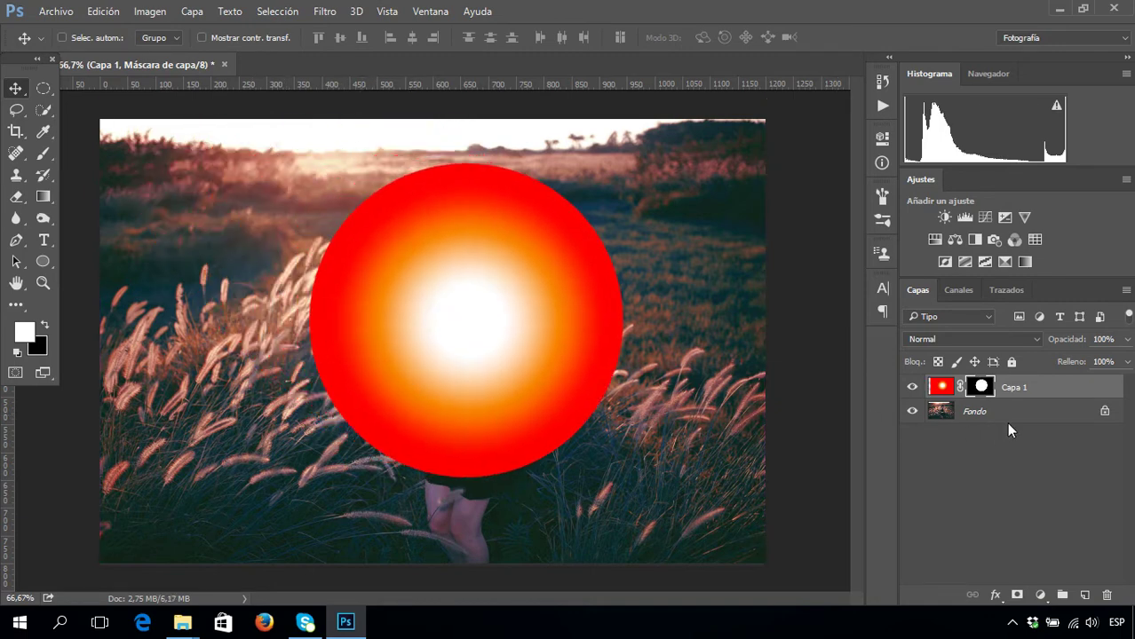
click(1002, 339)
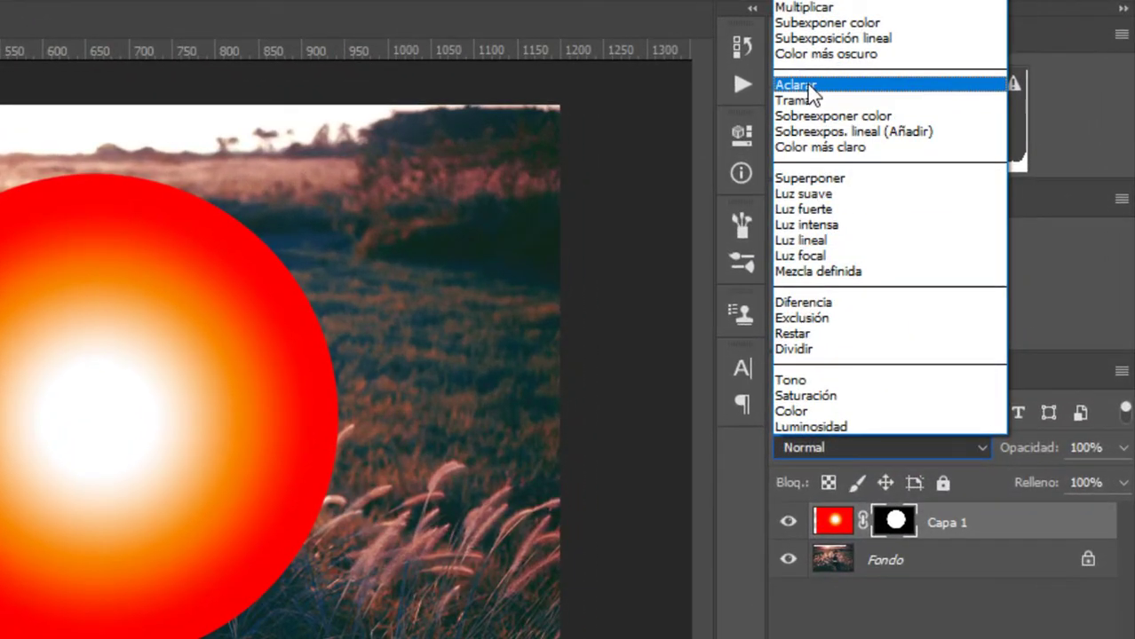
click(809, 88)
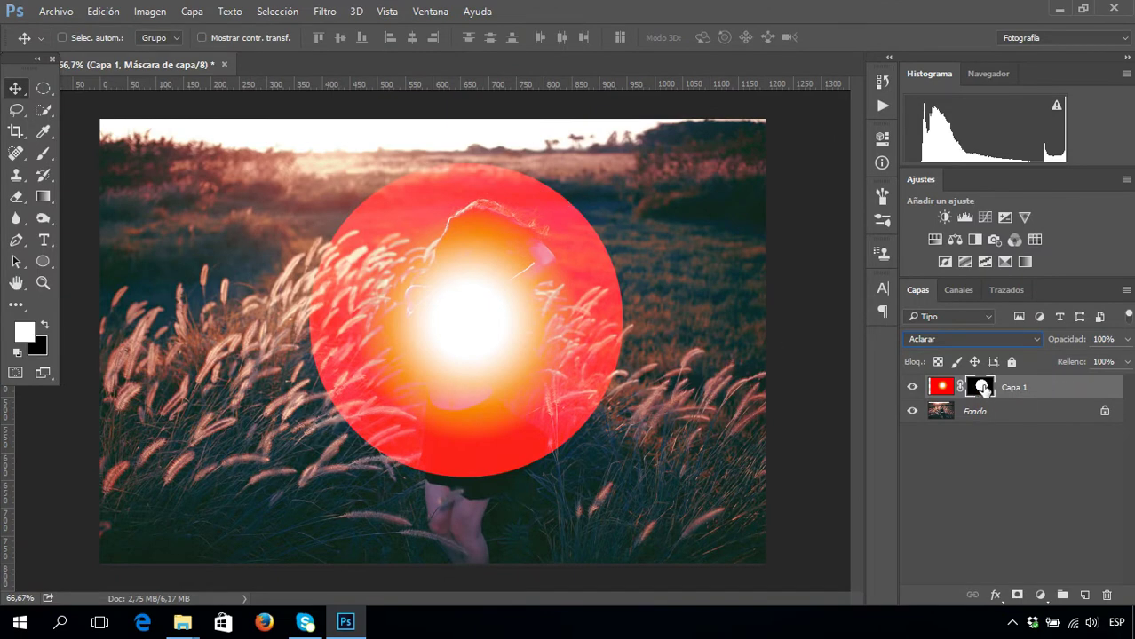
click(324, 11)
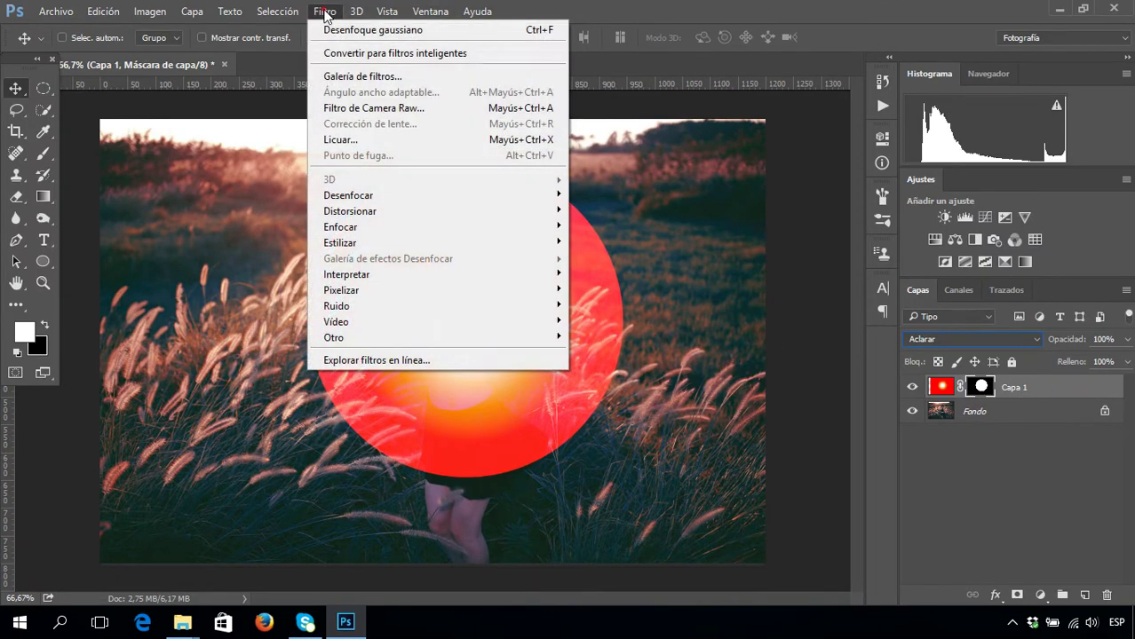
mouse_move(348, 194)
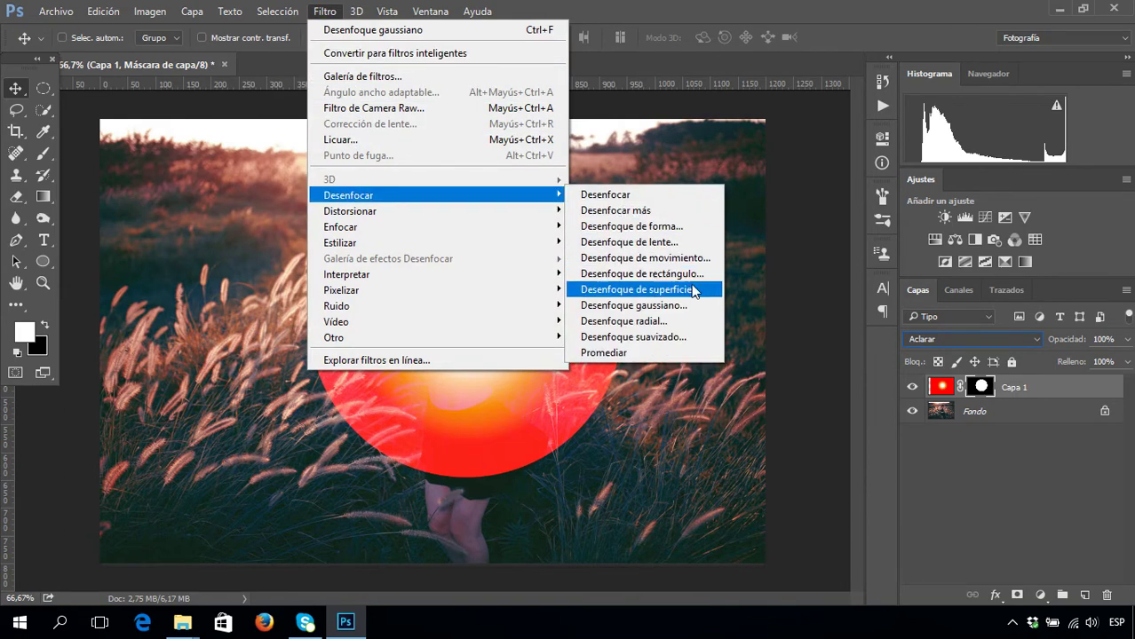
- Apply a Gaussian blur with a 120-pixel radius to Capa 1's mask
click(682, 305)
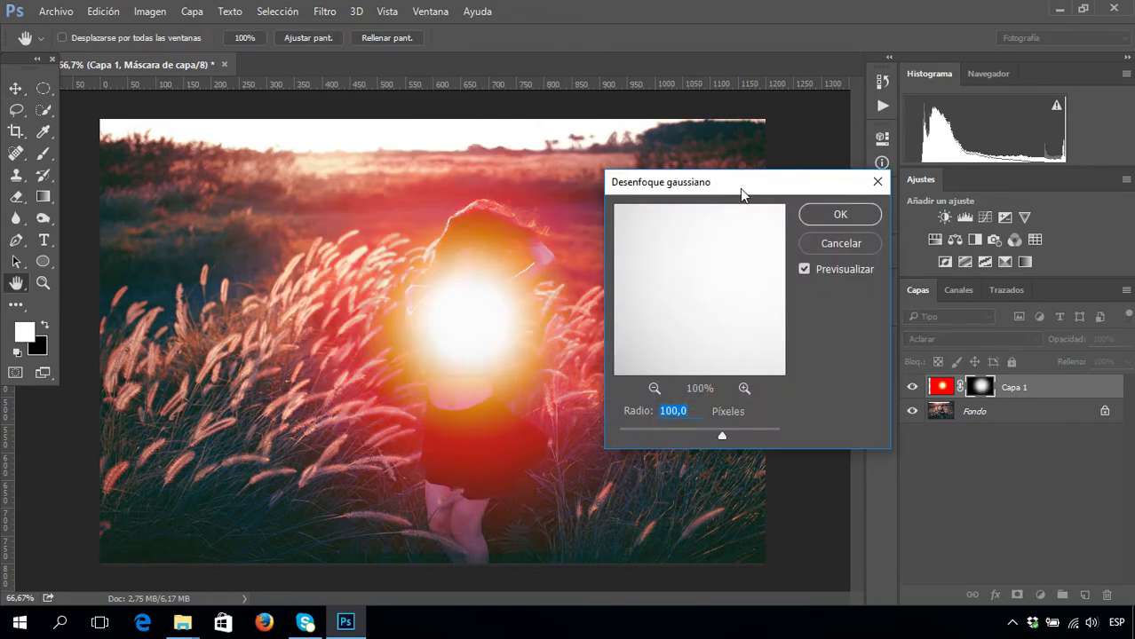
drag(739, 188, 807, 136)
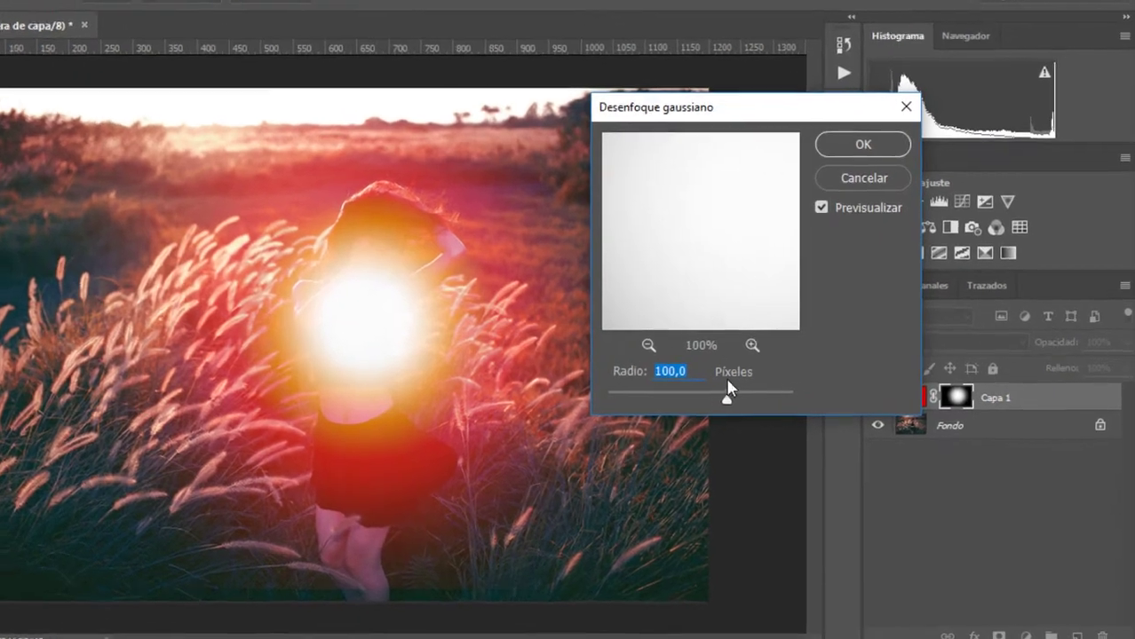
mouse_move(727, 396)
mouse_down()
mouse_move(743, 397)
mouse_move(720, 402)
mouse_up()
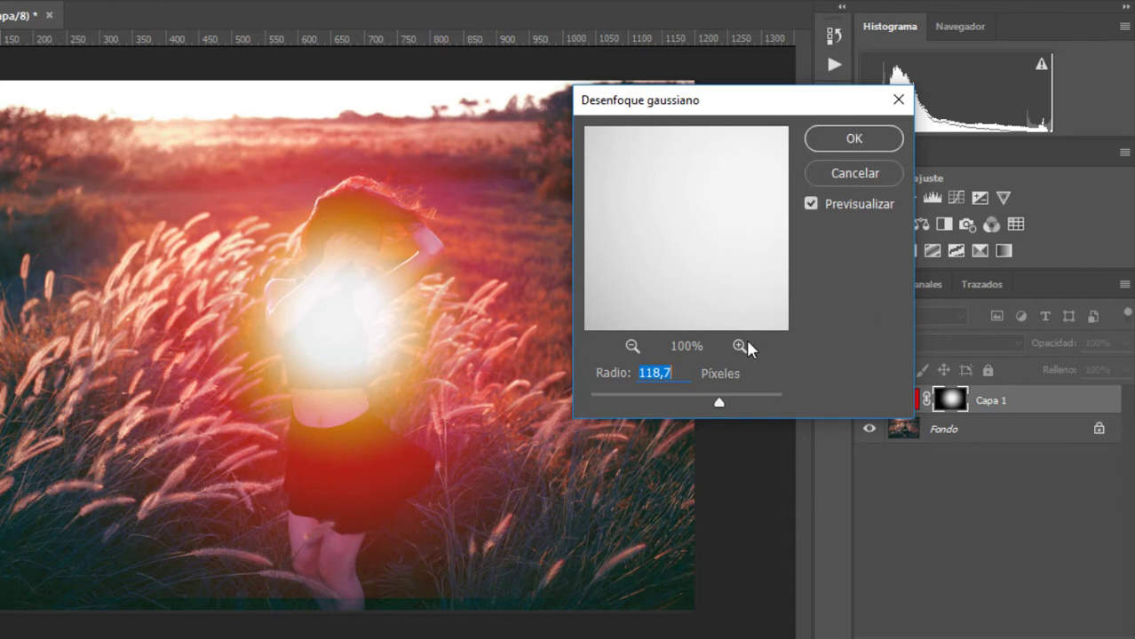
double_click(678, 373)
text(12)
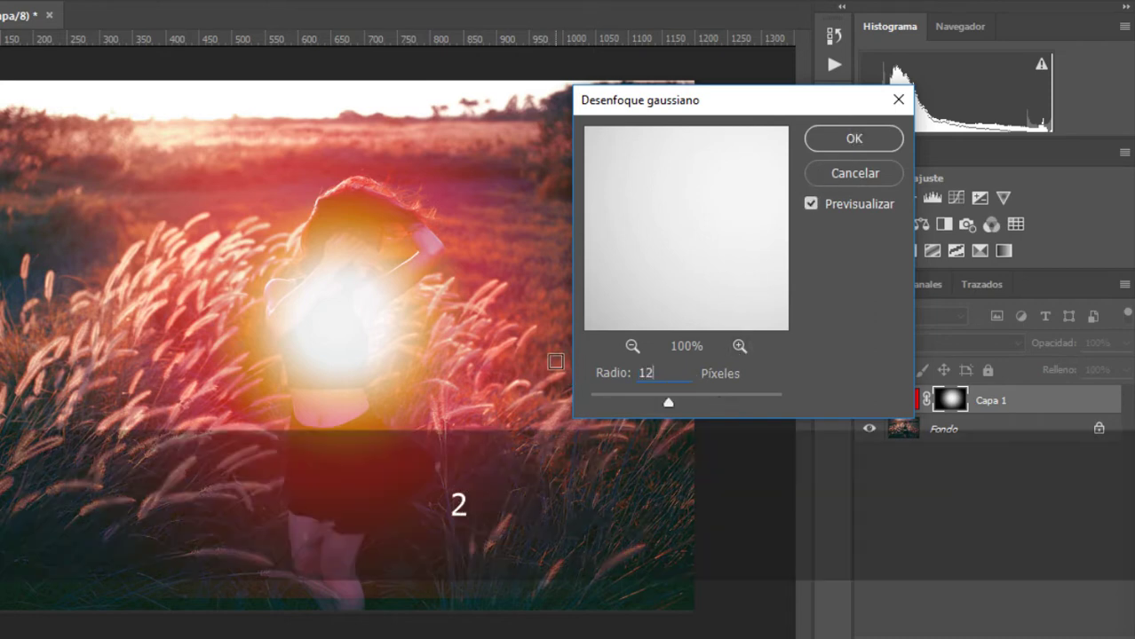
text(0)
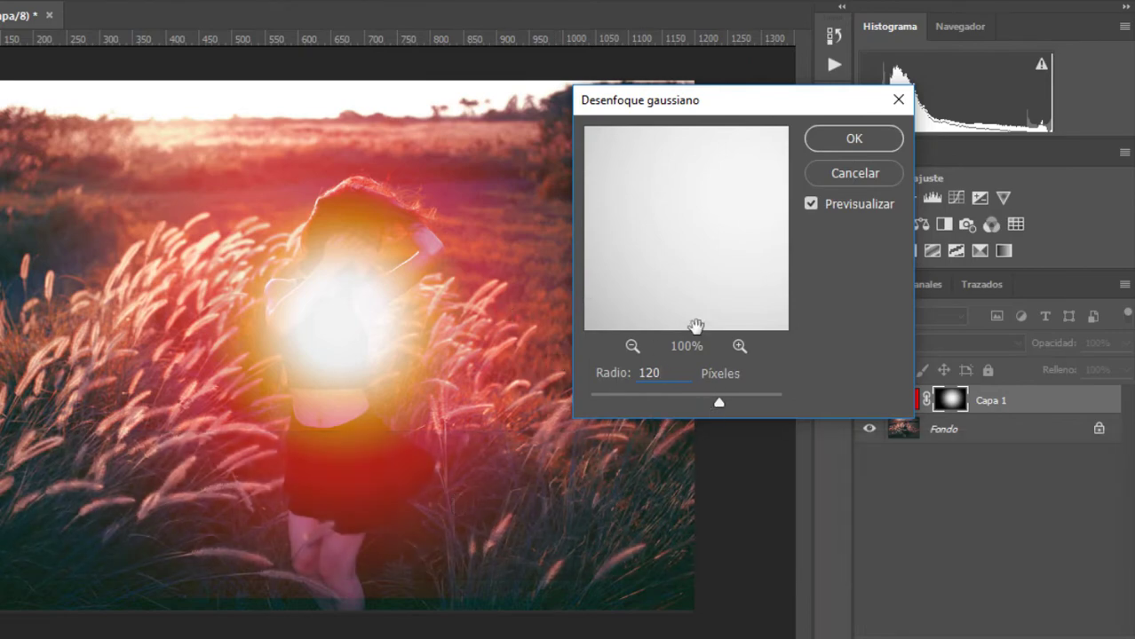
click(890, 138)
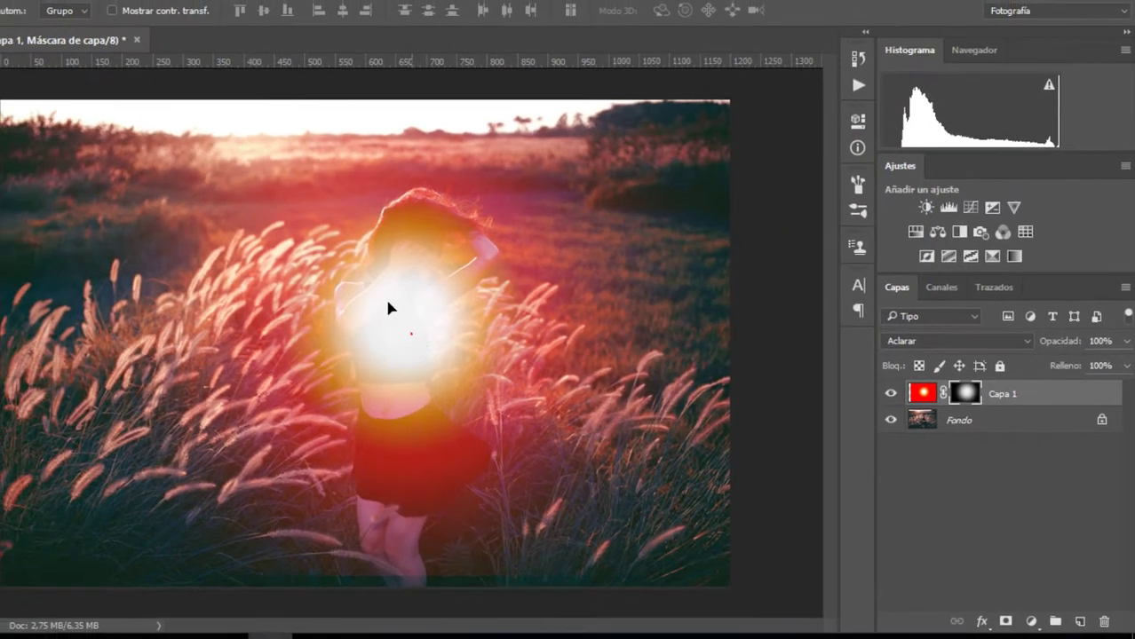
- Move the glow to the horizon left of the woman's head, scaled to about 117%
drag(385, 296, 317, 150)
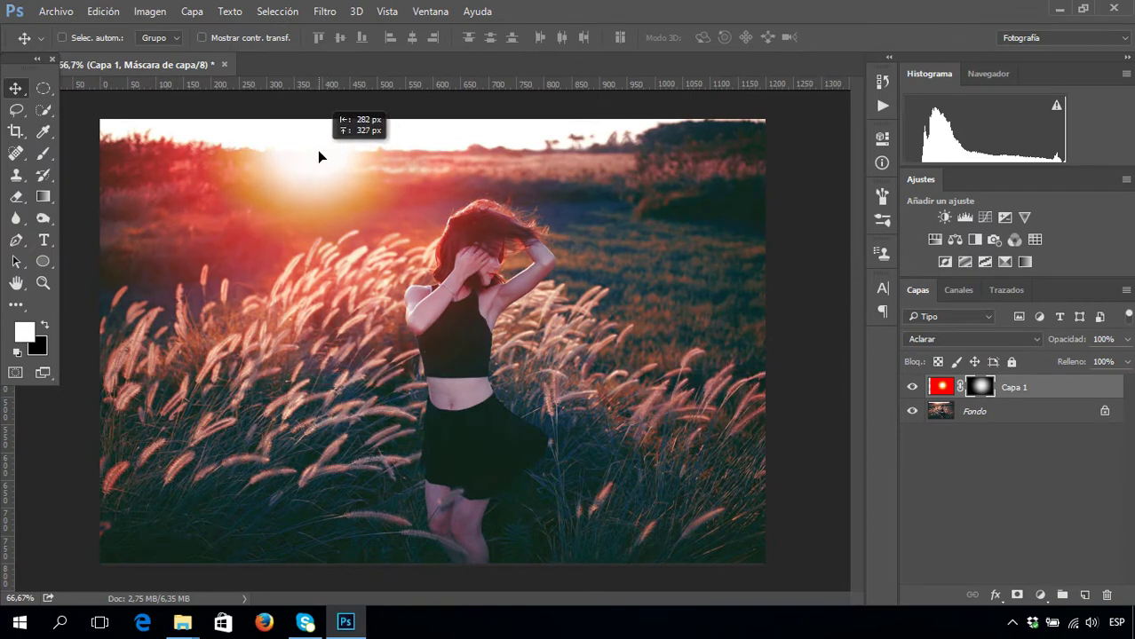
drag(324, 166, 328, 177)
key(ctrl+t)
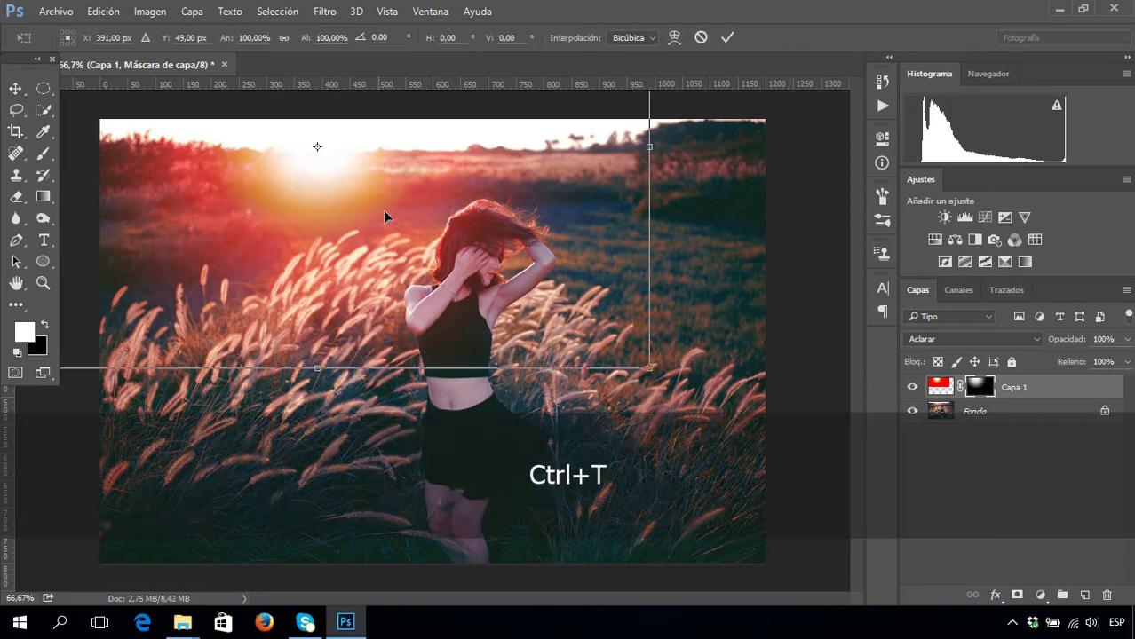
drag(649, 366, 760, 448)
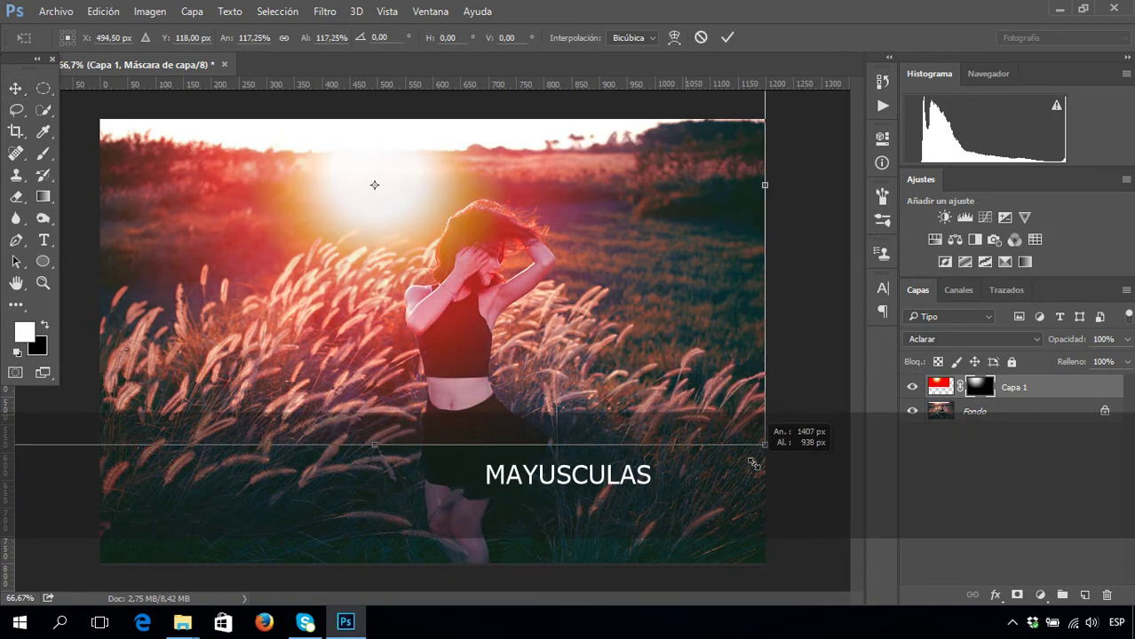
drag(652, 357, 606, 337)
key(Return)
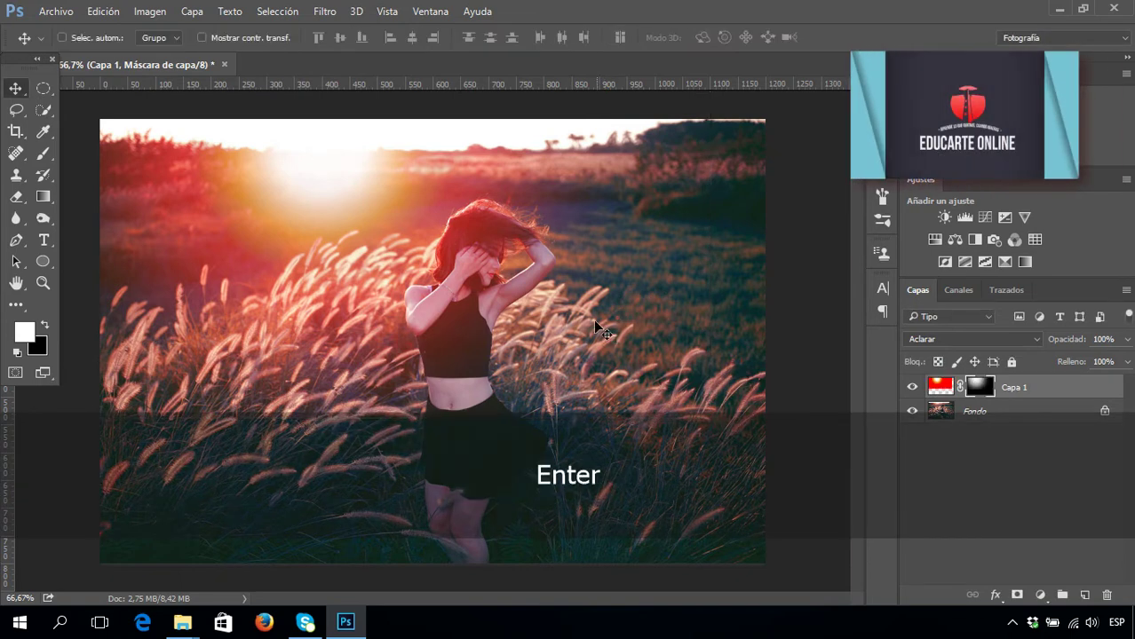
drag(463, 247, 454, 229)
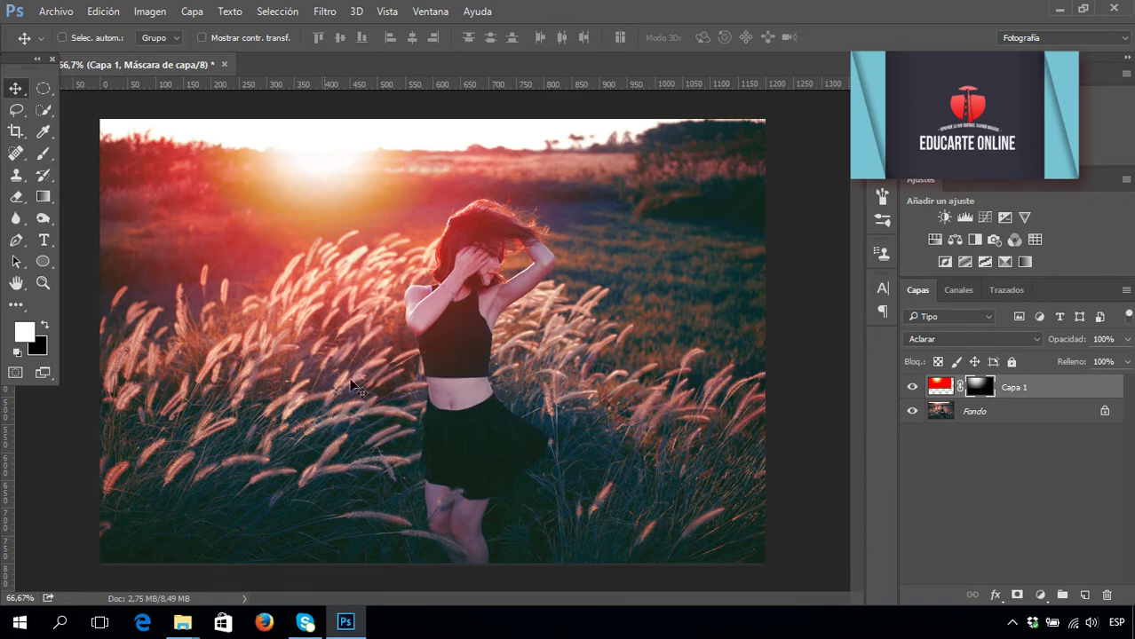
- Erase the red glow from the right-side grass using a 228 px, 0%-hardness eraser
click(944, 389)
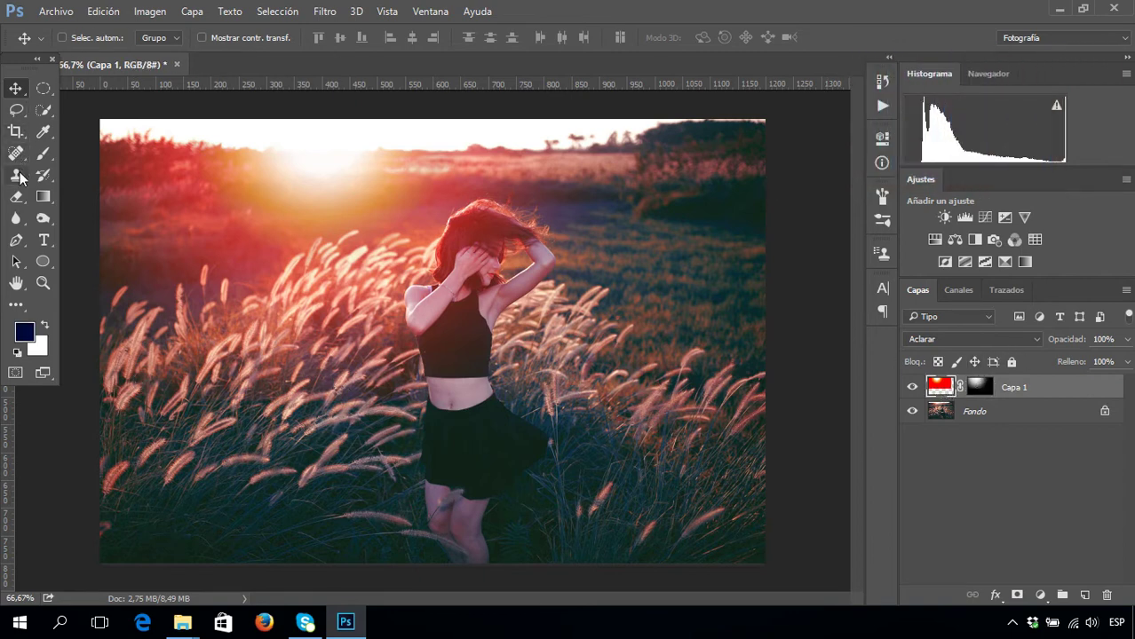
drag(17, 196, 114, 197)
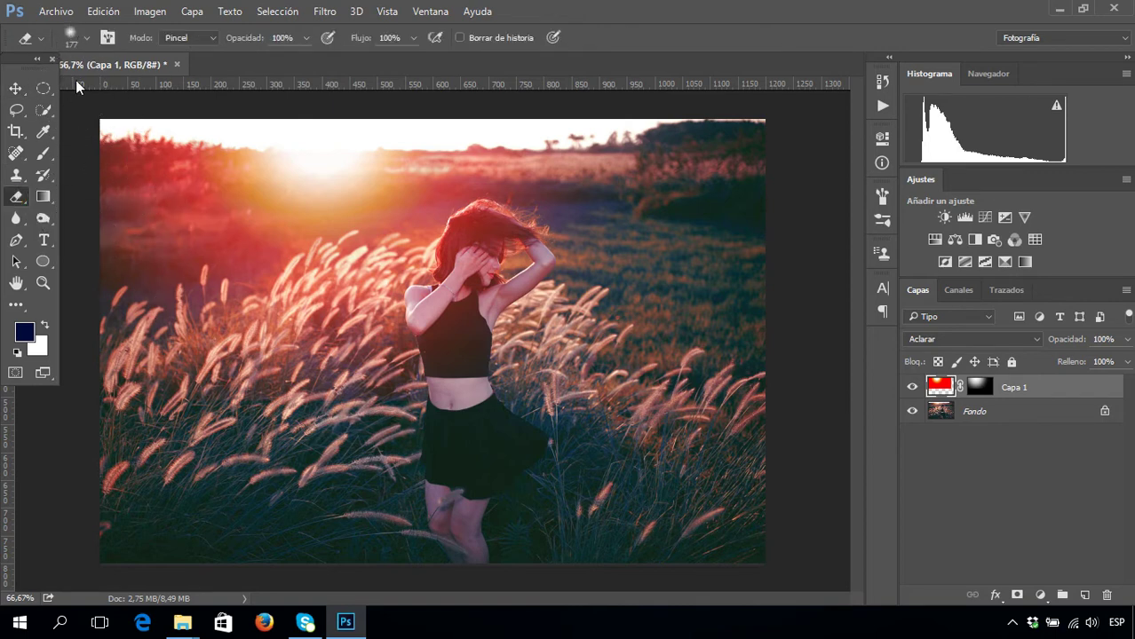
click(88, 38)
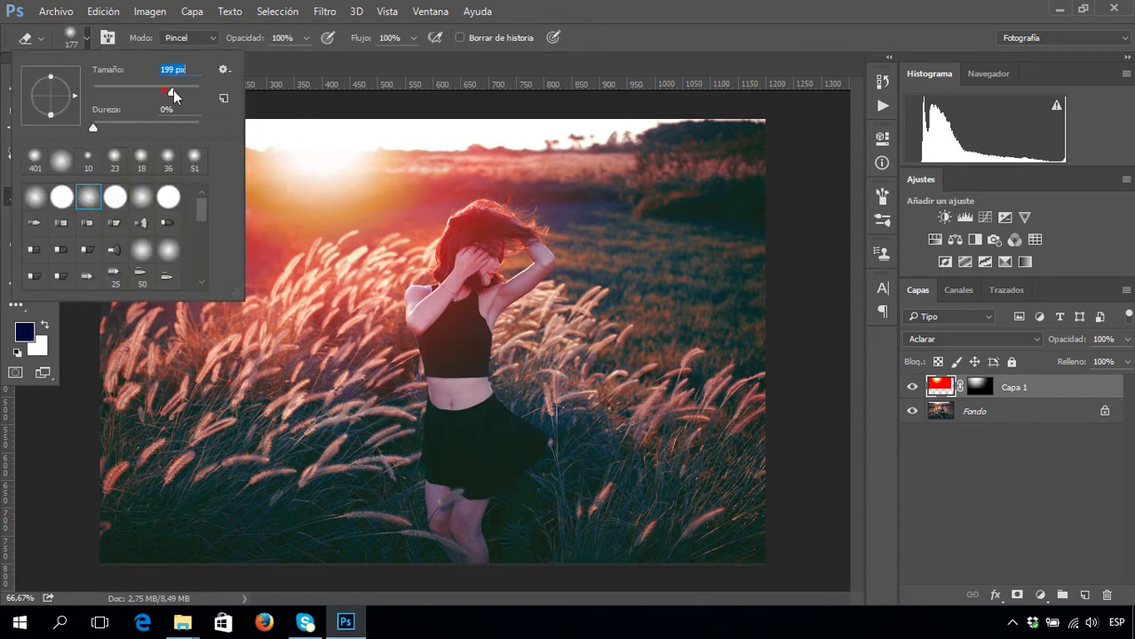
drag(173, 90, 178, 90)
click(127, 367)
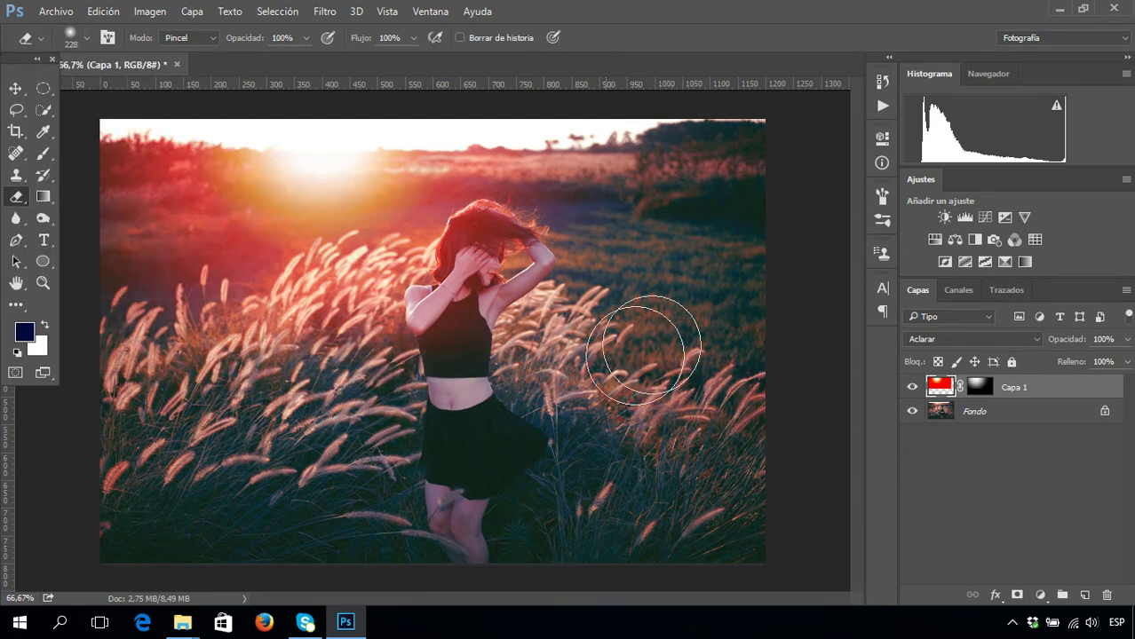
mouse_move(608, 267)
mouse_down()
mouse_move(577, 190)
mouse_move(600, 321)
mouse_move(639, 261)
mouse_move(755, 338)
mouse_up()
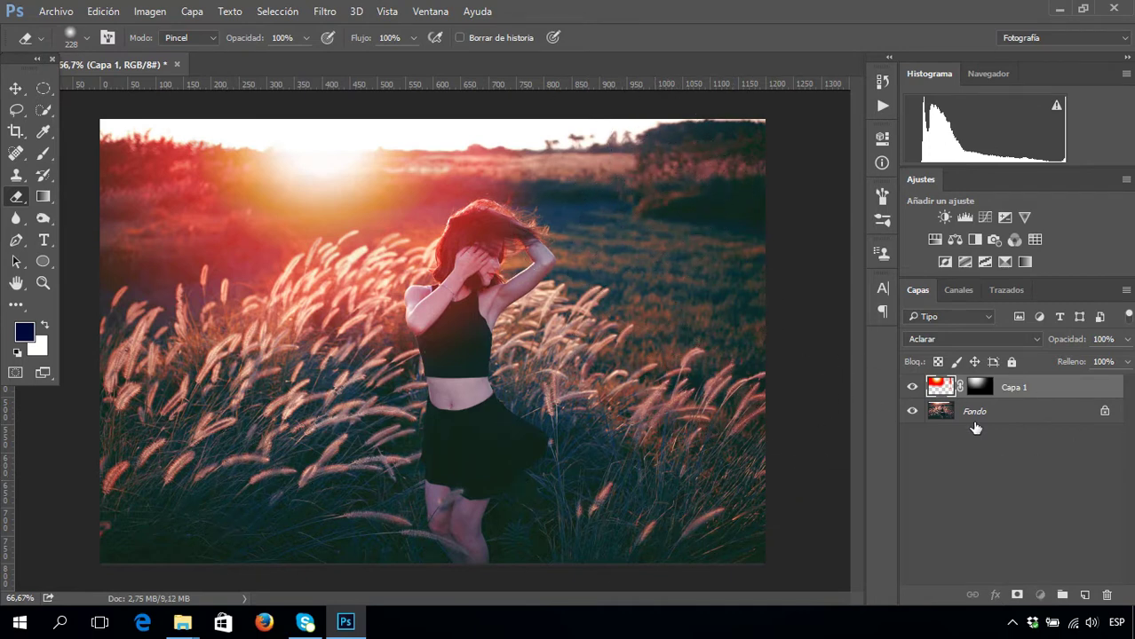
- Add a Curves adjustment above Fondo and lift the red channel midtones
click(1012, 412)
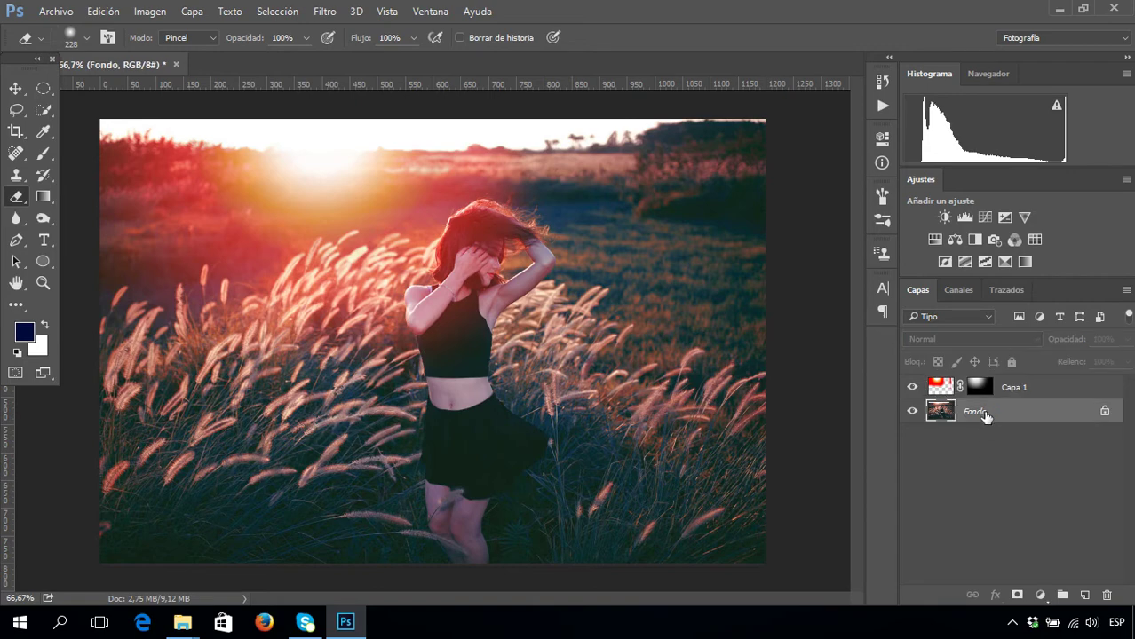
click(984, 217)
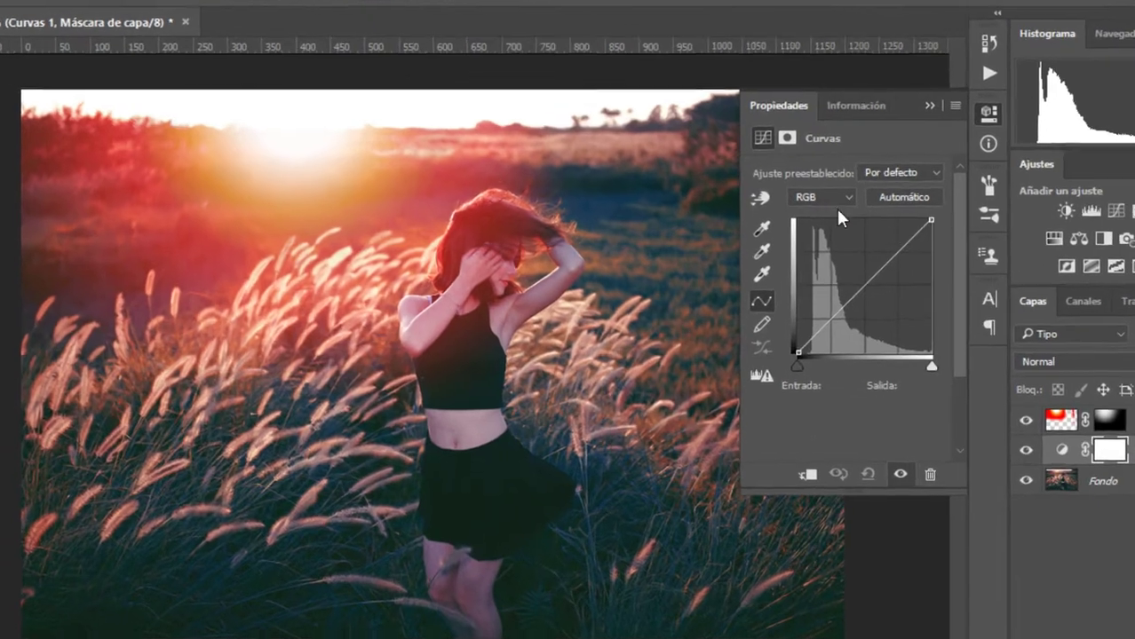
click(745, 206)
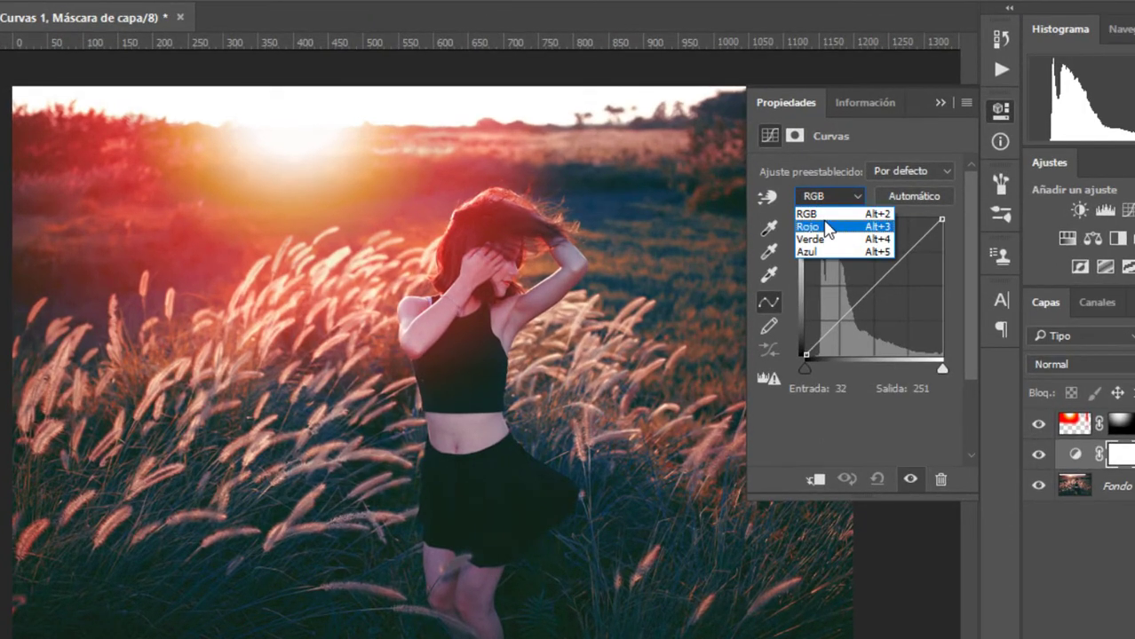
click(810, 226)
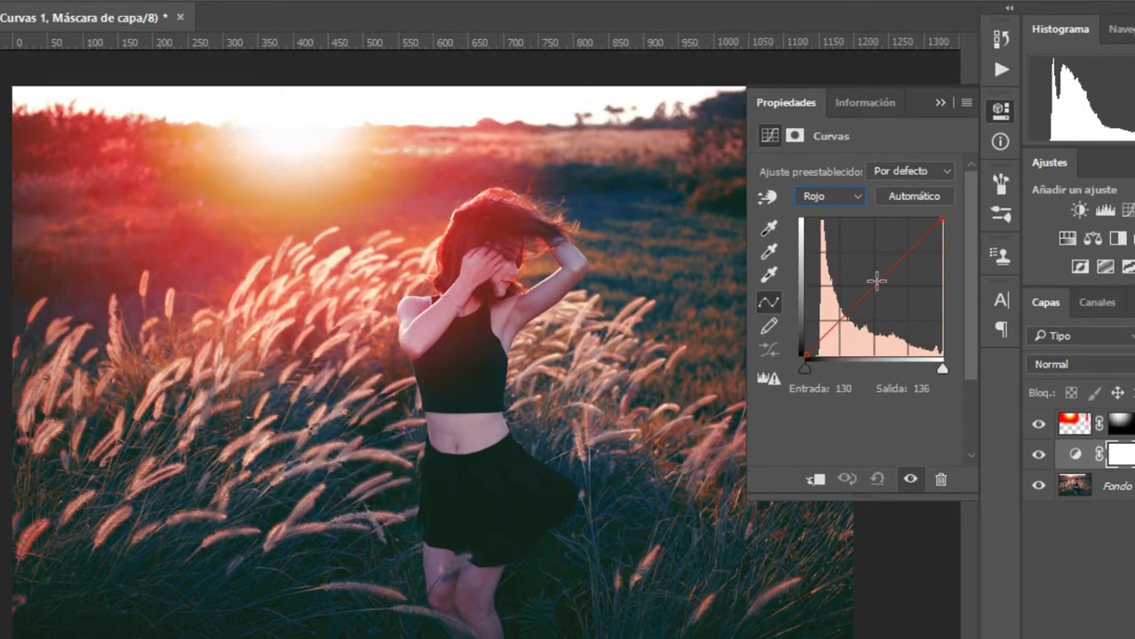
drag(875, 281, 874, 275)
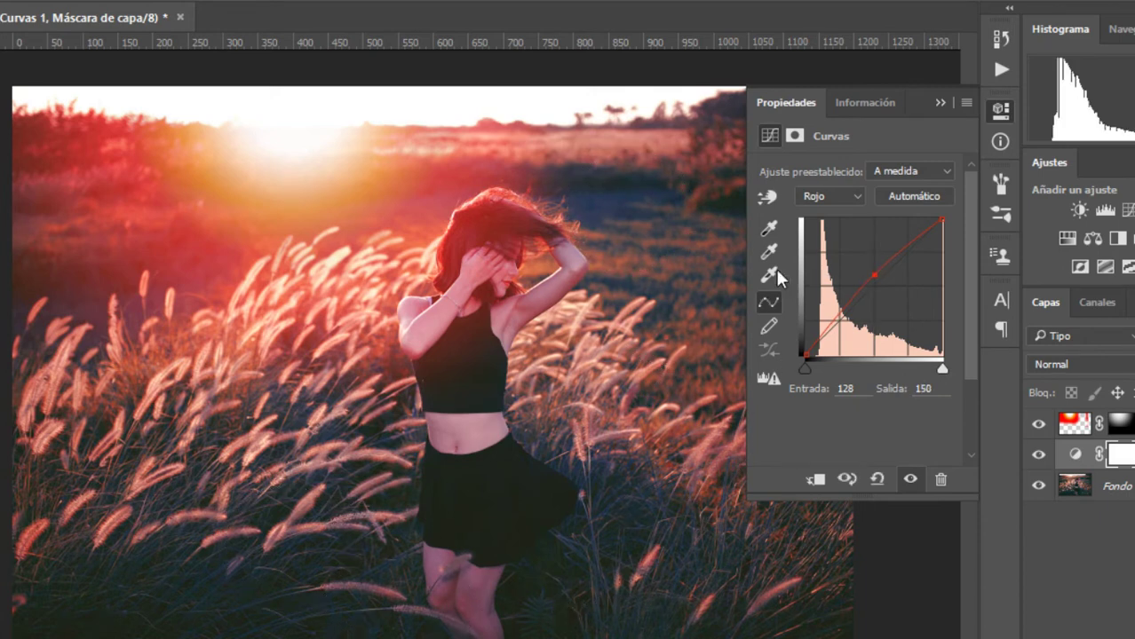
- Lift the green midtones slightly and pull the blue midtones just below the diagonal
click(830, 196)
click(819, 235)
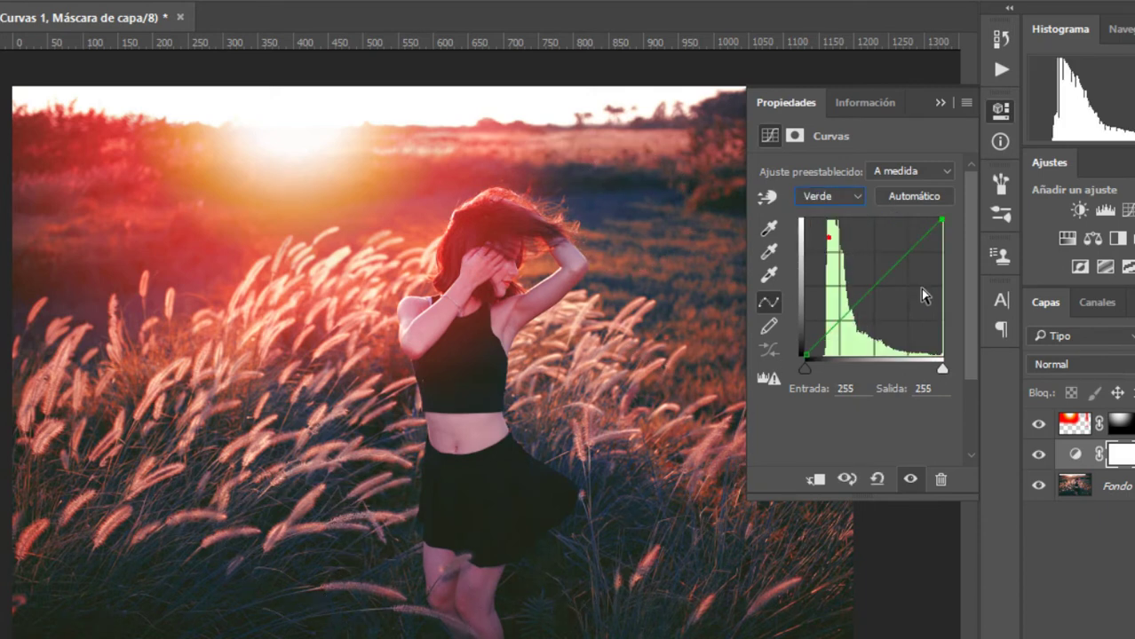
click(877, 280)
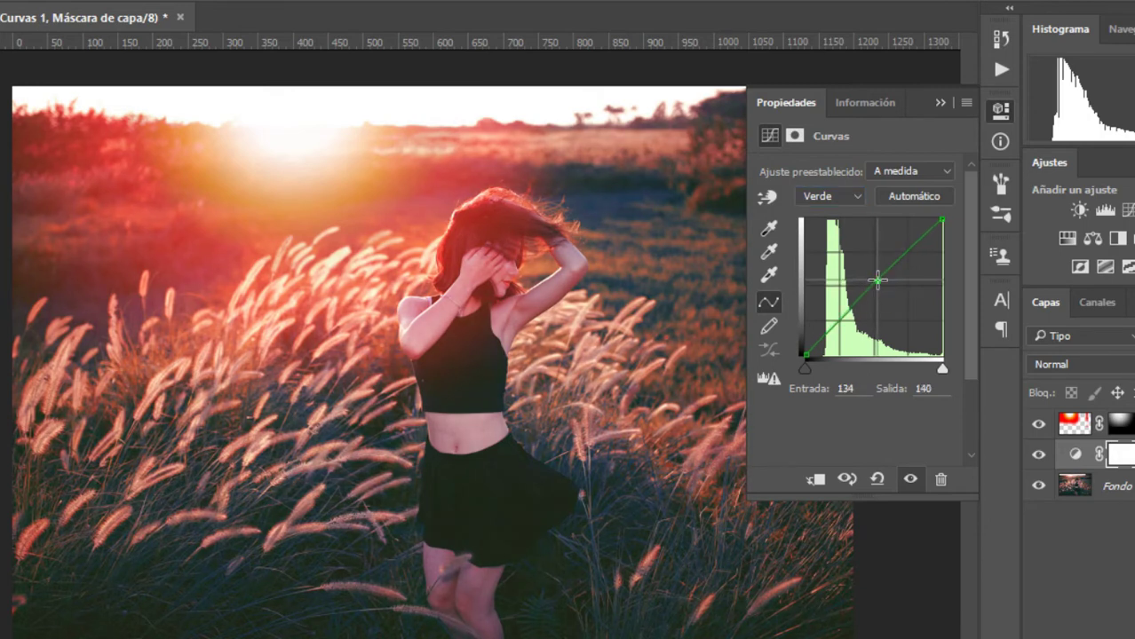
click(836, 194)
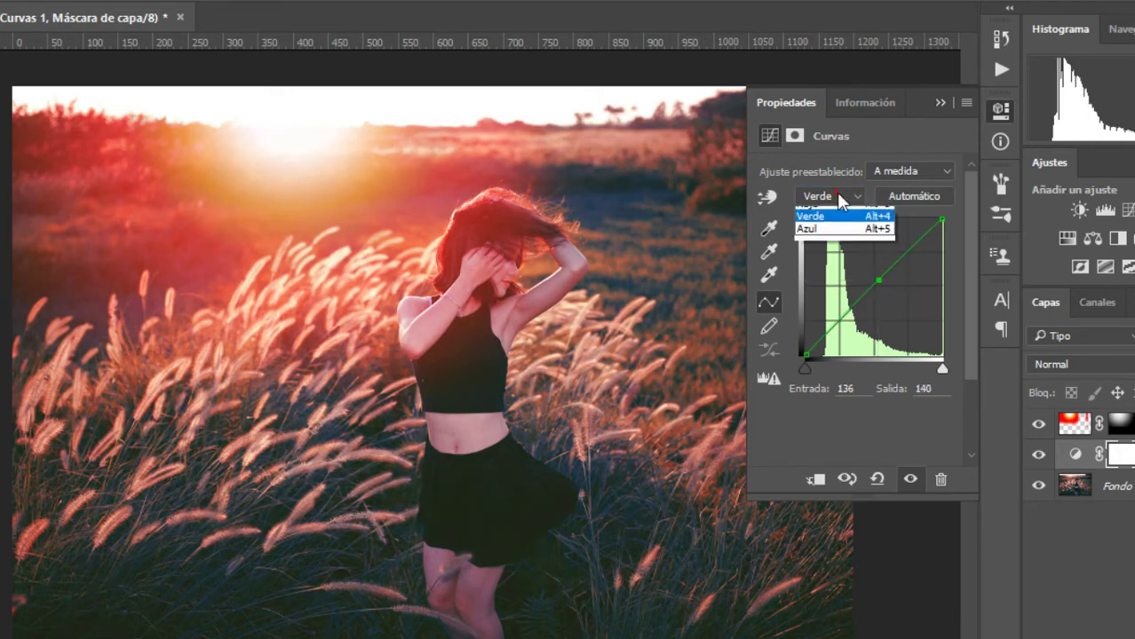
click(821, 233)
key(Down)
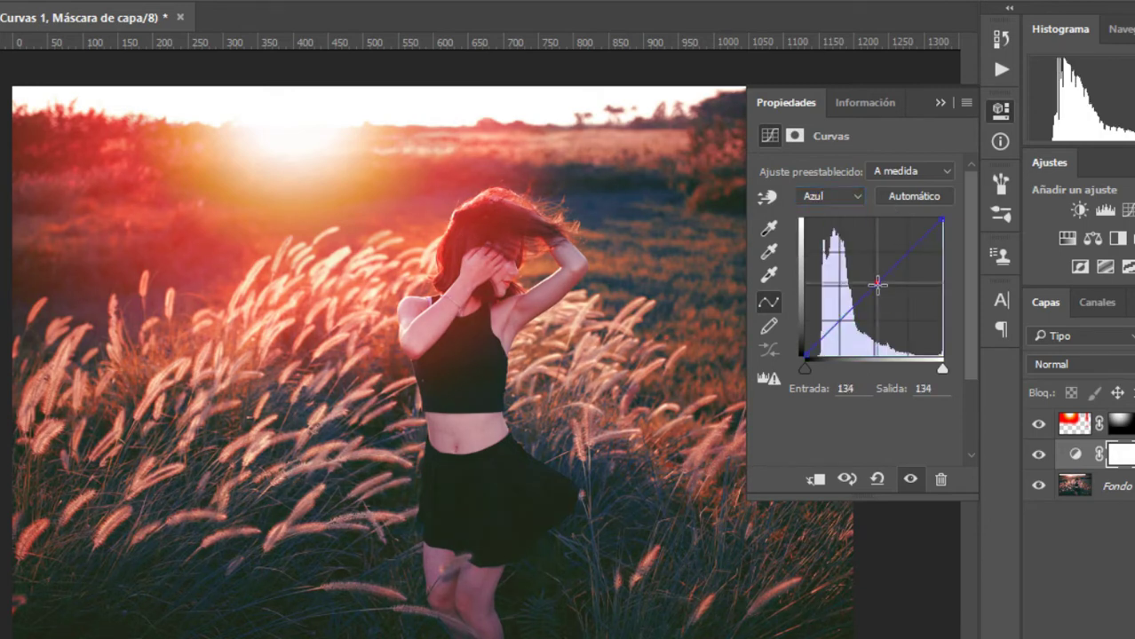
drag(874, 274, 882, 286)
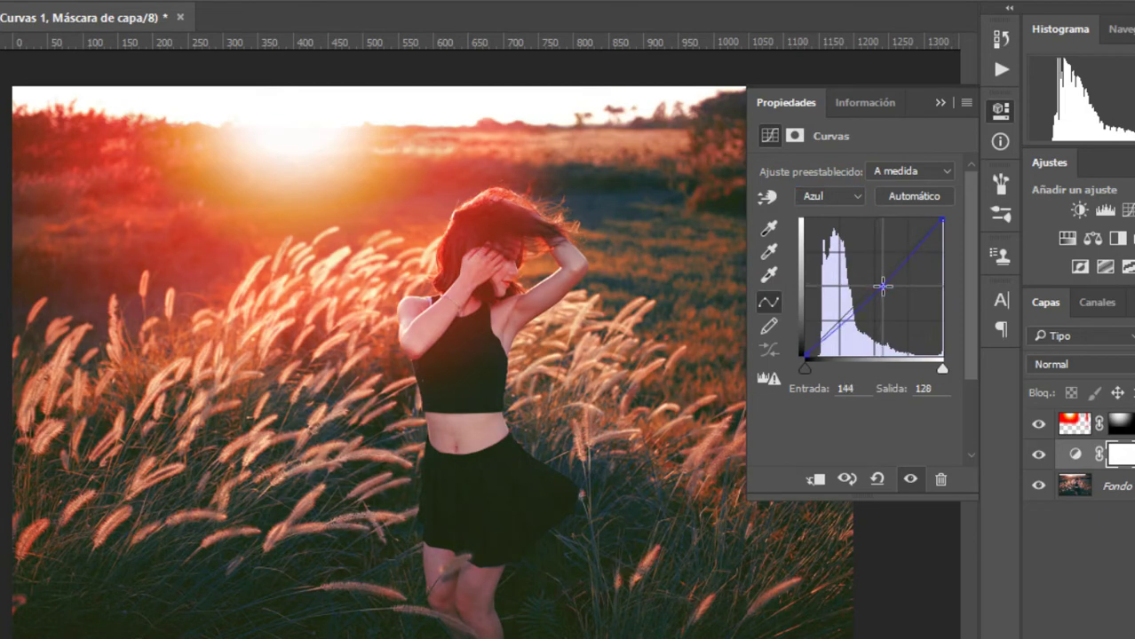
click(939, 103)
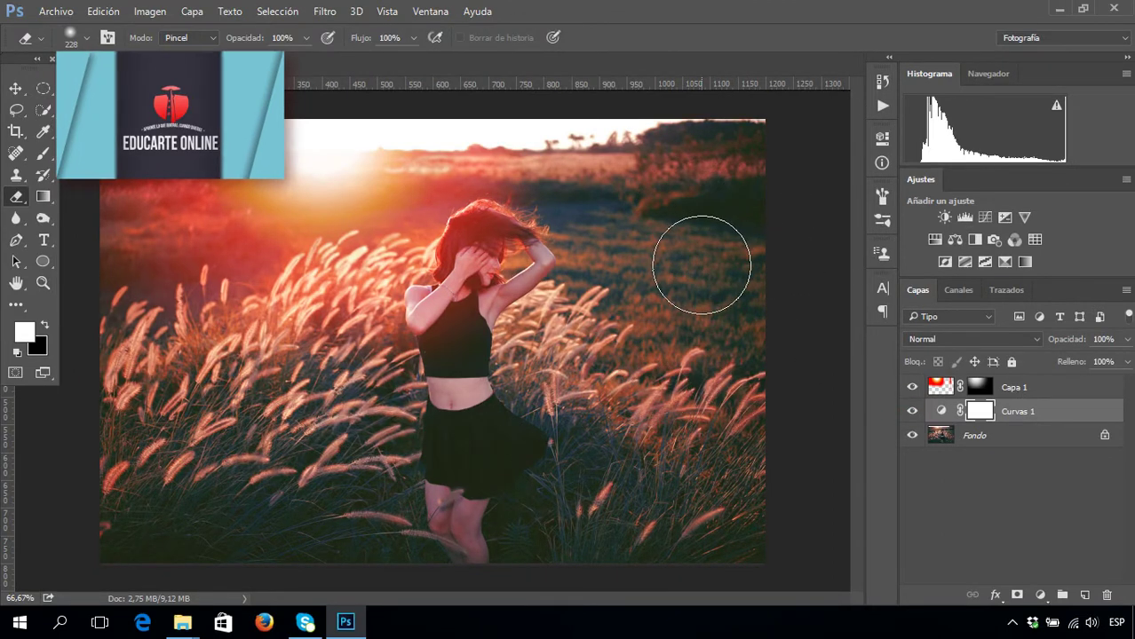
- Add an empty Capa 2 above Capa 1 and begin choosing a blue foreground colour
click(1030, 497)
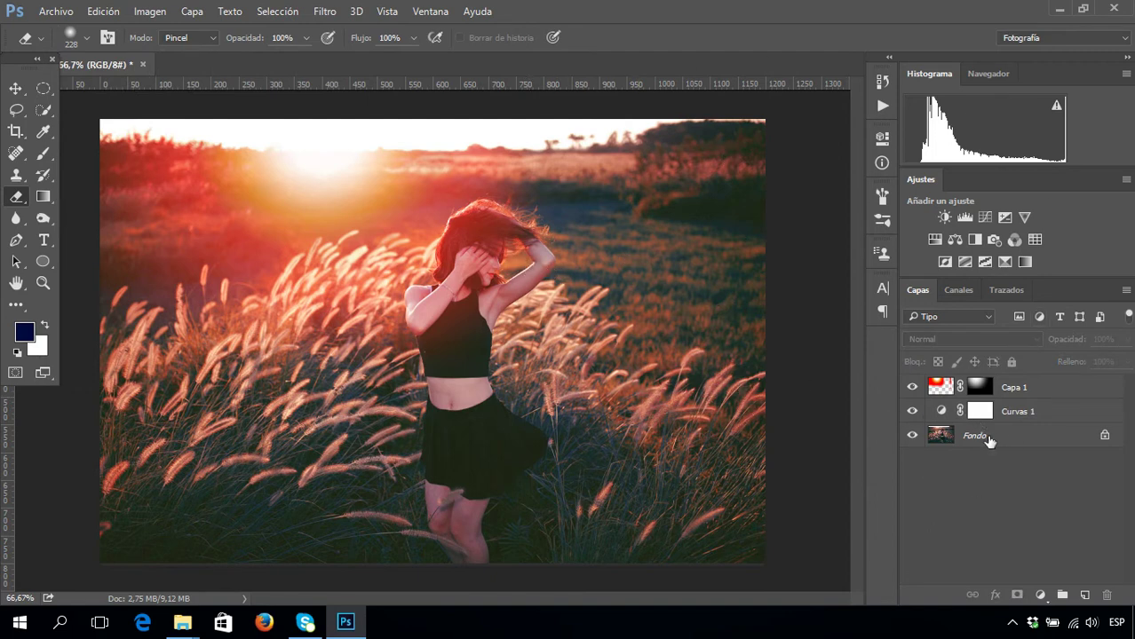
click(1034, 398)
click(1084, 594)
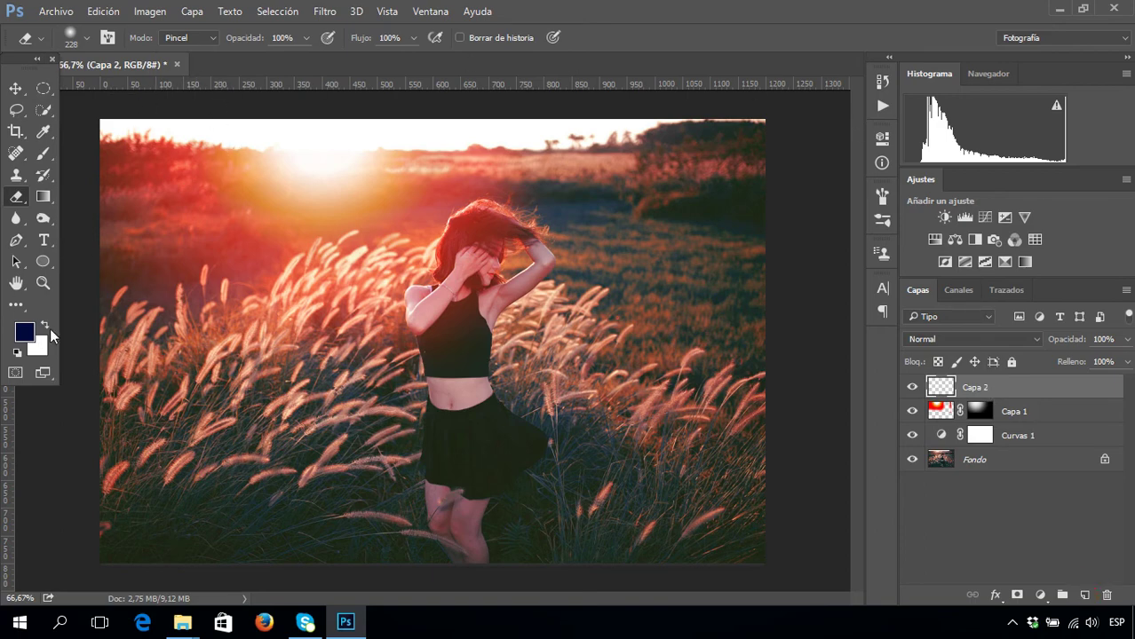
click(24, 332)
click(452, 211)
- Set the foreground to deep blue #0031a1 and fill Capa 2 with the Paint Bucket
drag(452, 211, 556, 223)
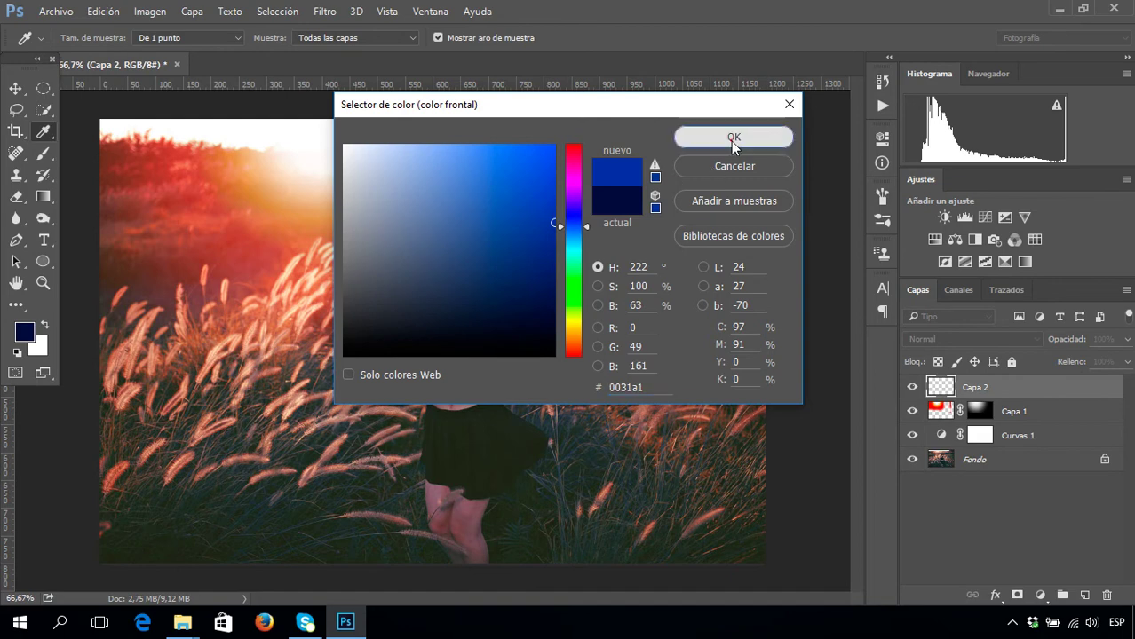
click(734, 137)
key(e)
right_click(44, 199)
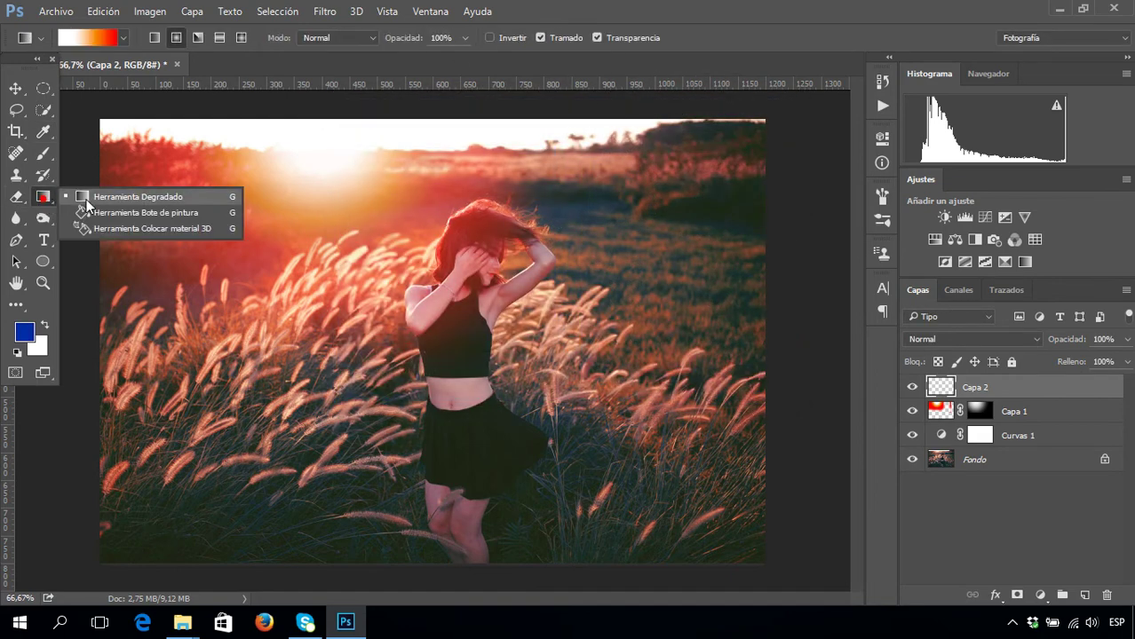
click(102, 216)
click(352, 337)
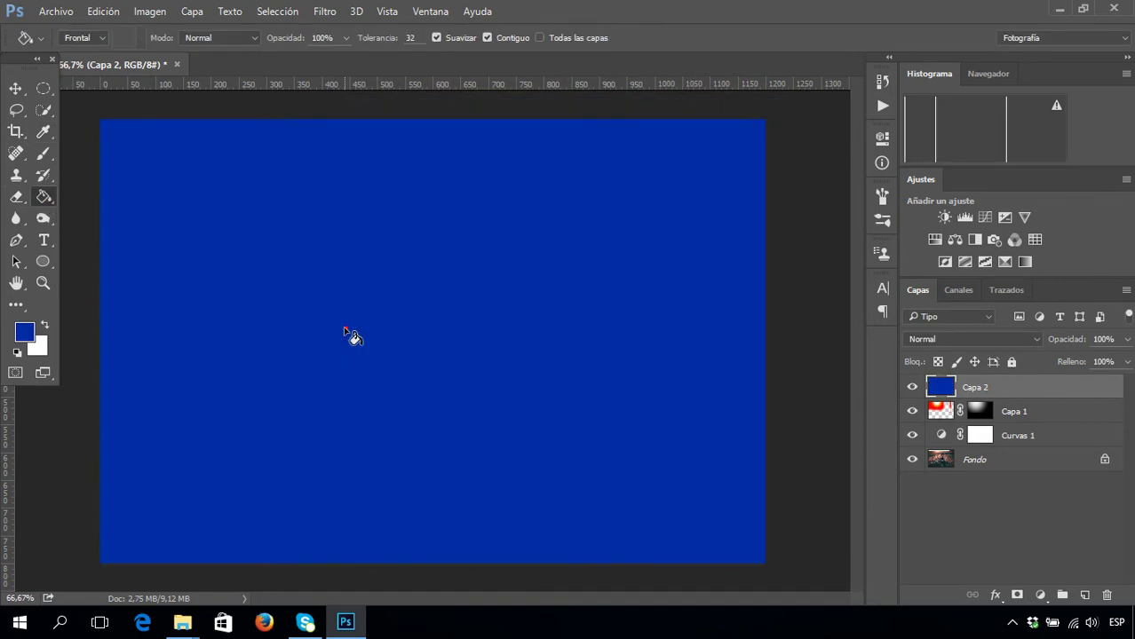
- Blend Capa 2 in Luz suave mode at 38% opacity
click(964, 341)
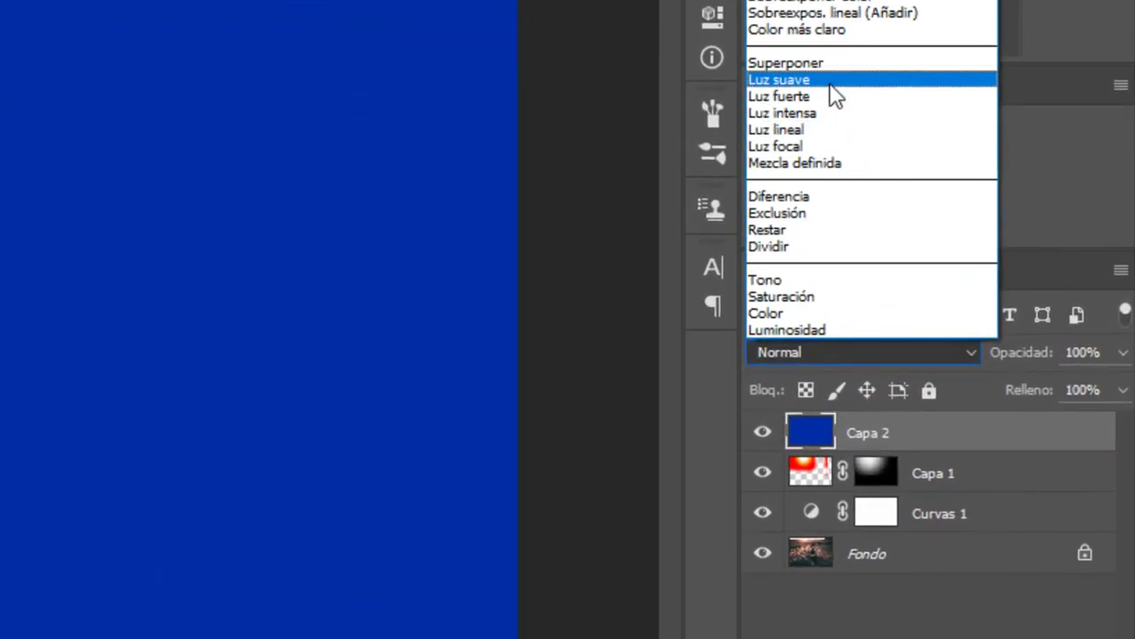
click(833, 81)
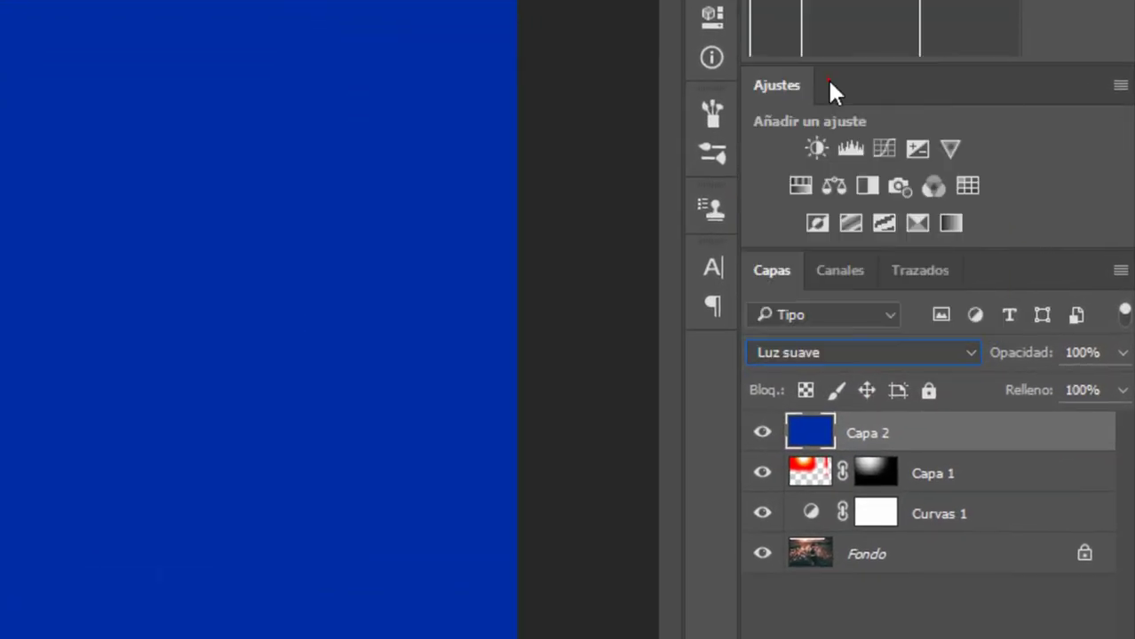
click(1122, 352)
mouse_move(1116, 387)
mouse_down()
mouse_move(1091, 360)
mouse_move(1071, 365)
mouse_up()
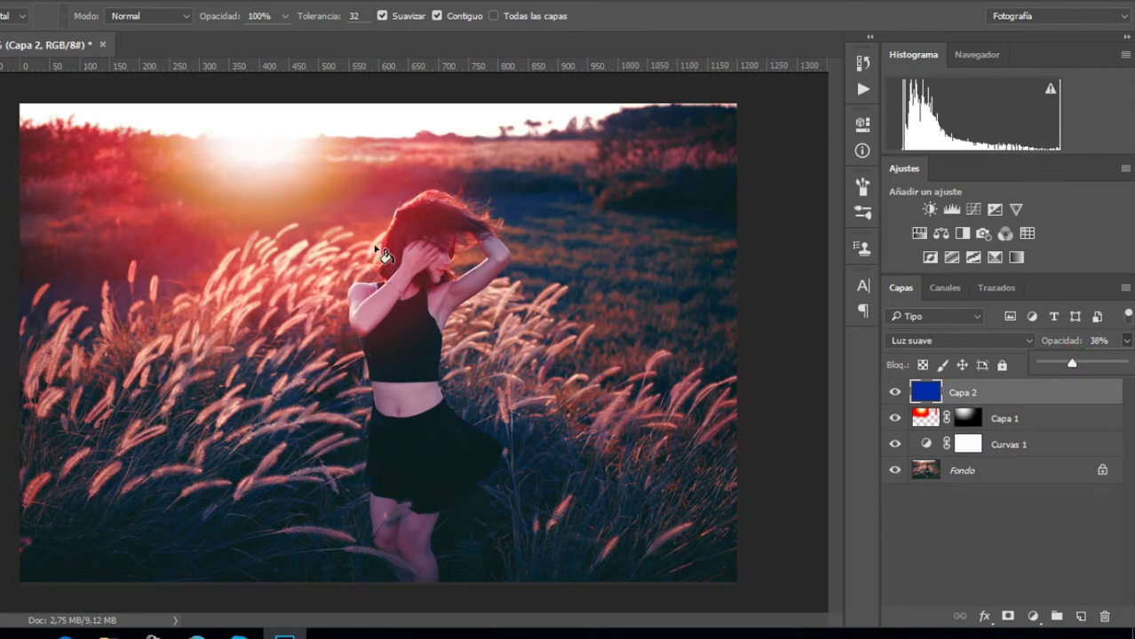
- Stamp all visible layers into a merged Capa 3 and toggle it against the original Fondo
click(1067, 525)
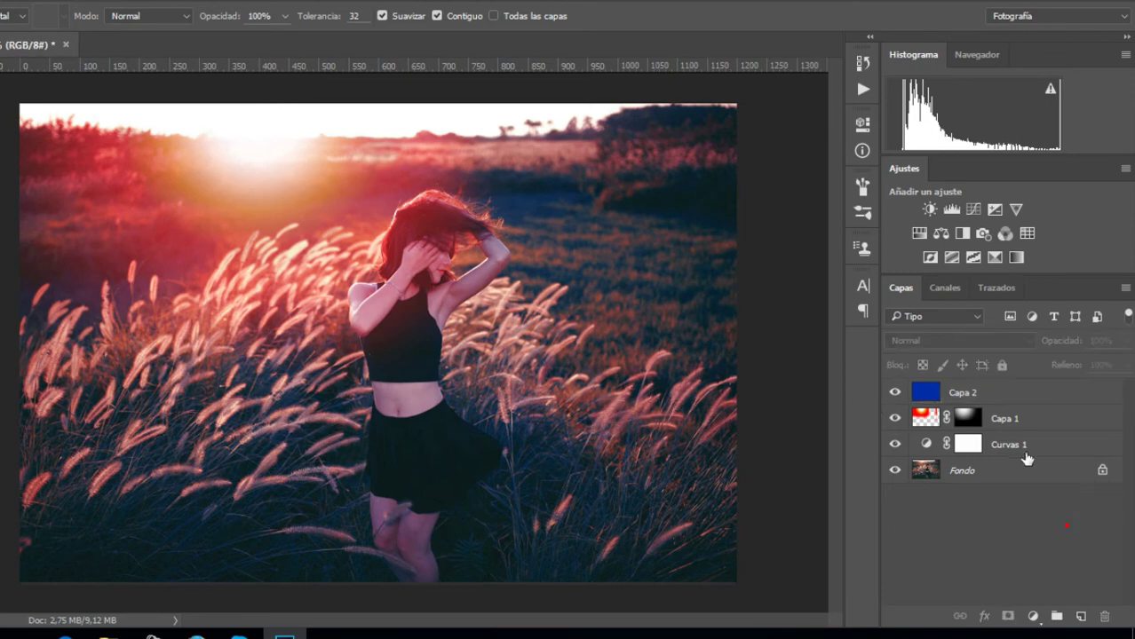
click(1012, 399)
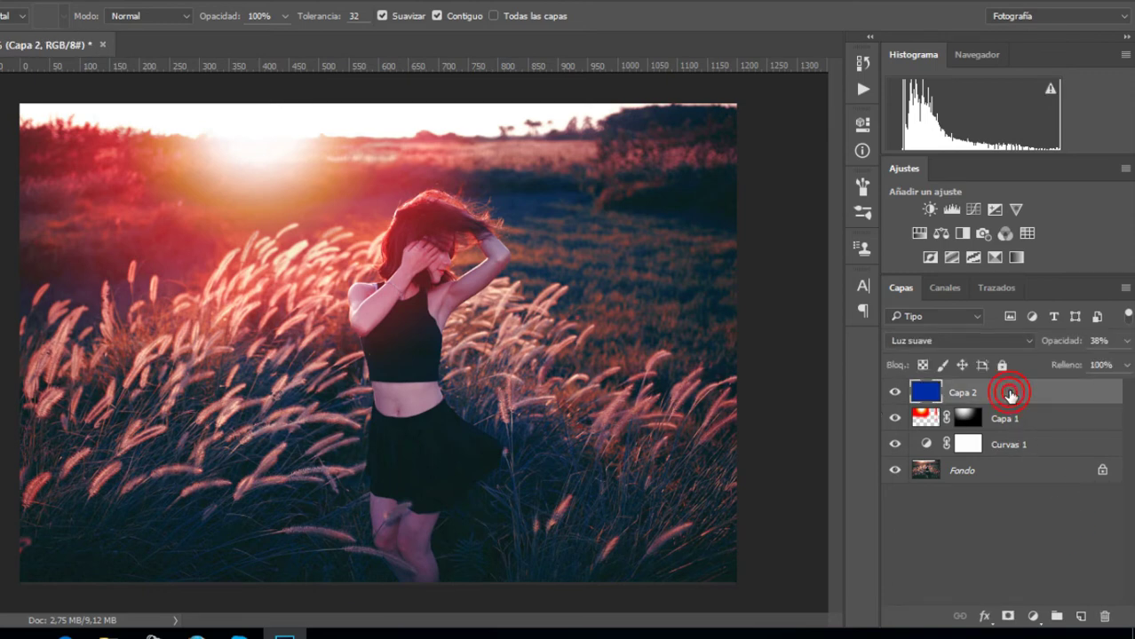
key(shift+ctrl+alt+e)
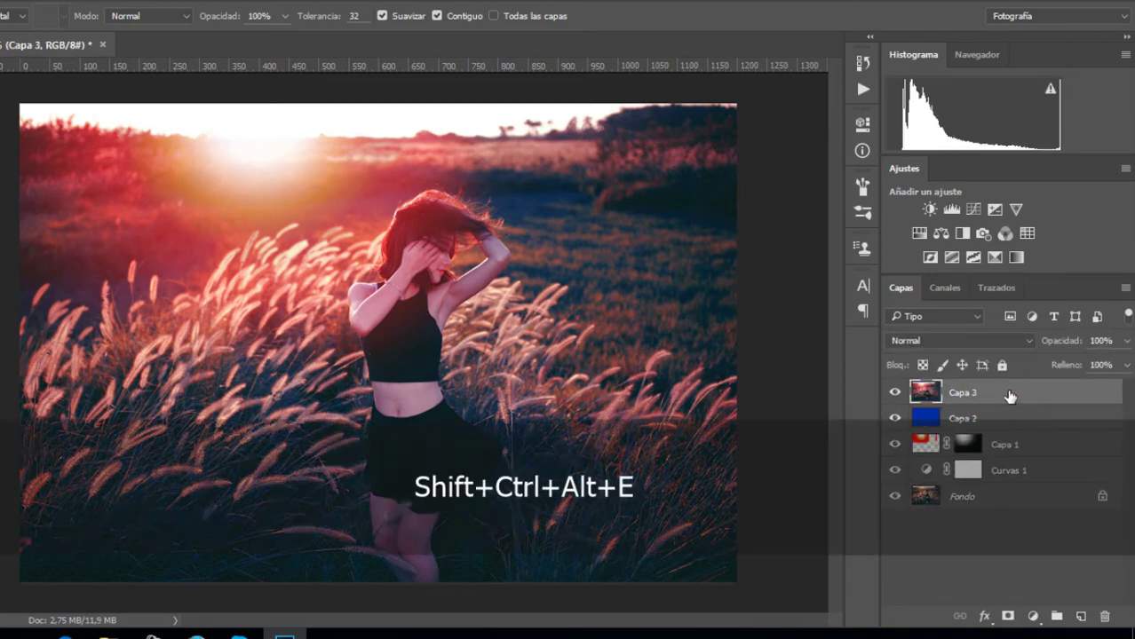
drag(894, 470, 893, 393)
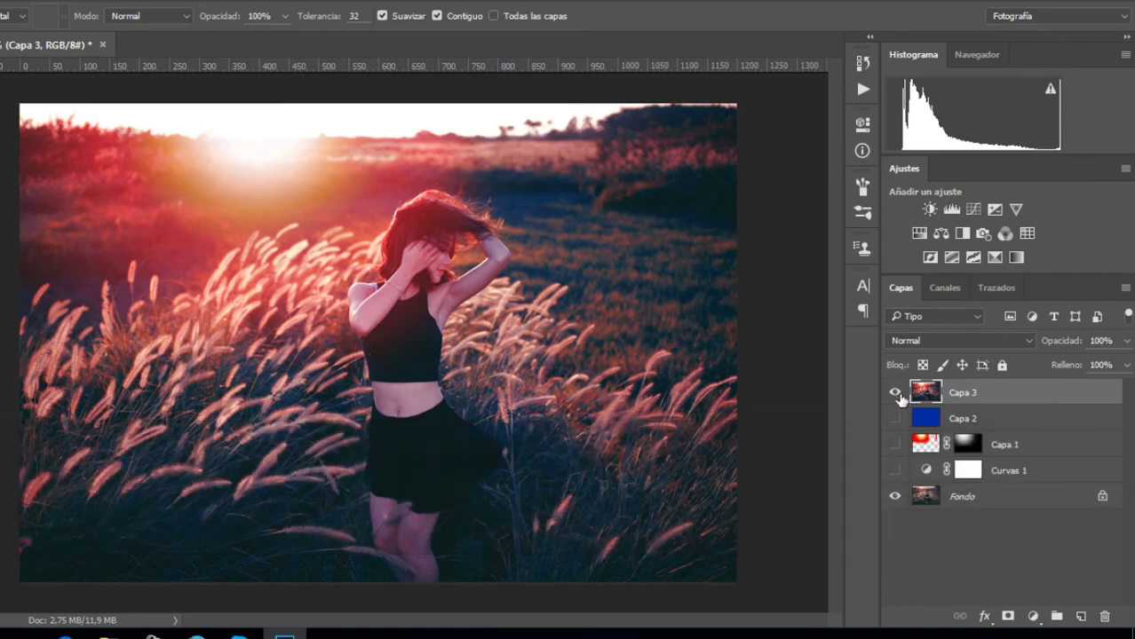
click(894, 393)
click(893, 394)
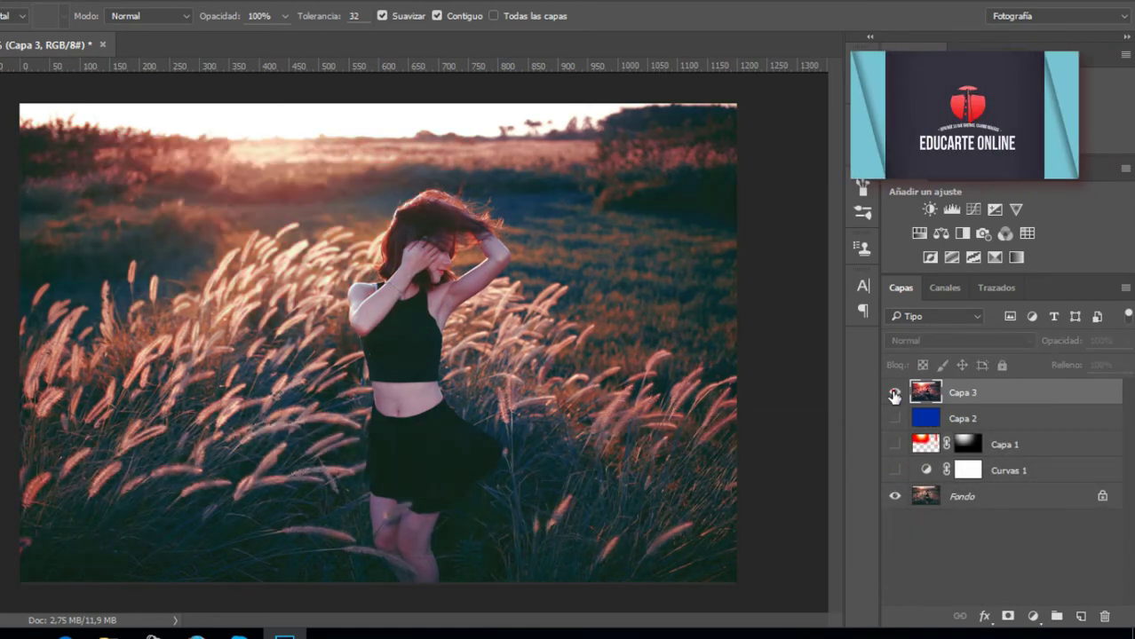
- Delete Capa 3, re-show Capa 1, Curvas 1 and the blue tint, then nudge the sun glow up-left
key(v)
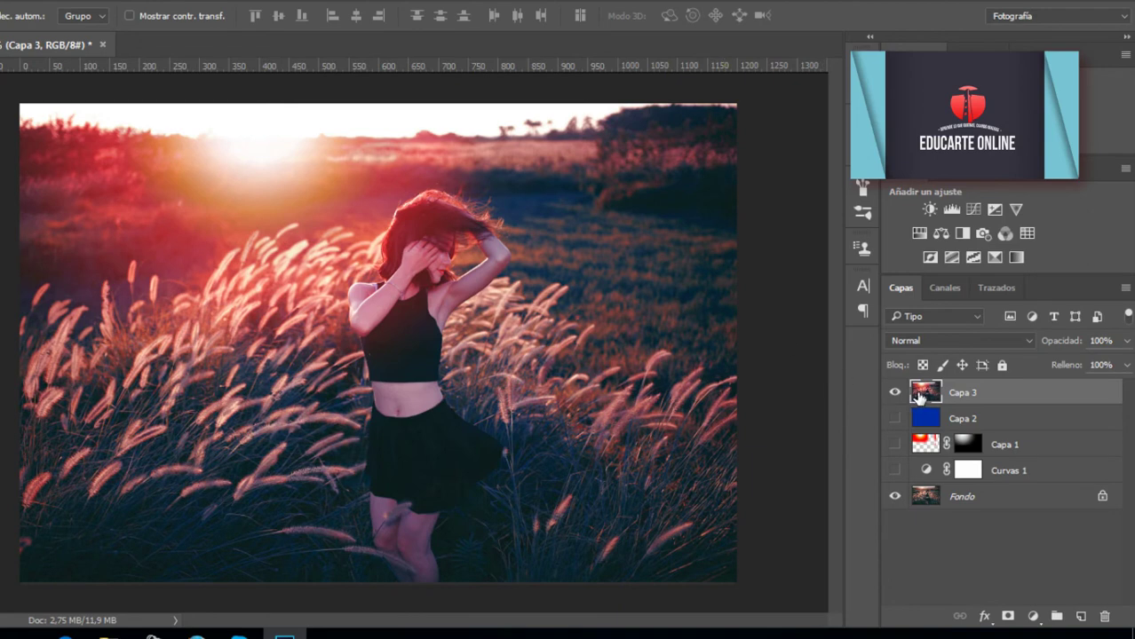
key(Delete)
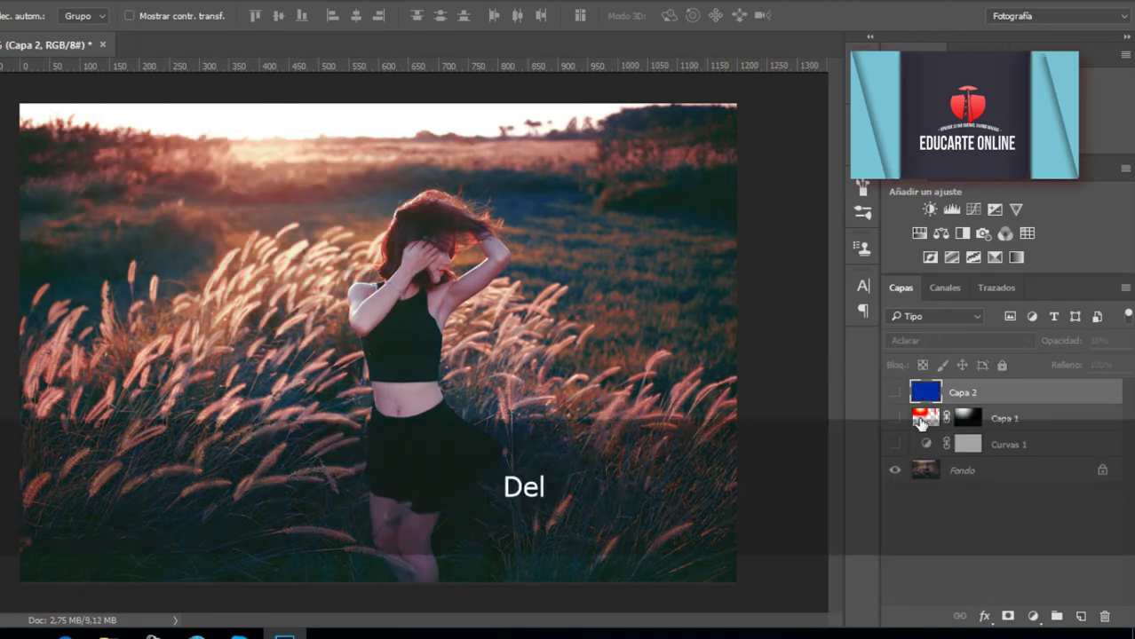
click(915, 419)
drag(894, 419, 896, 447)
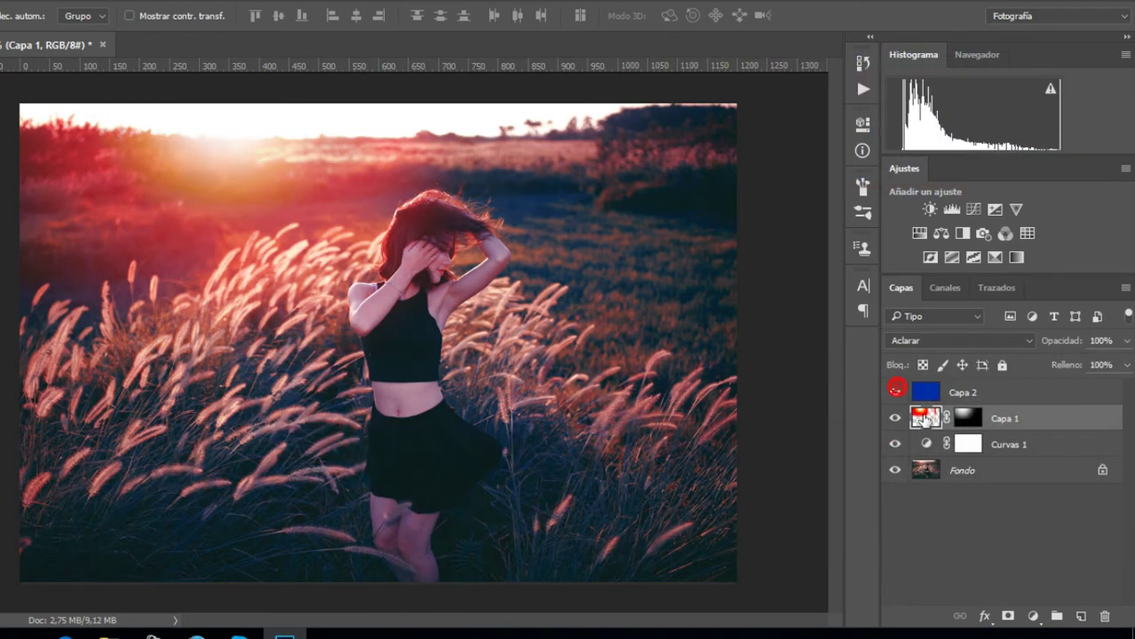
click(894, 391)
drag(238, 153, 229, 138)
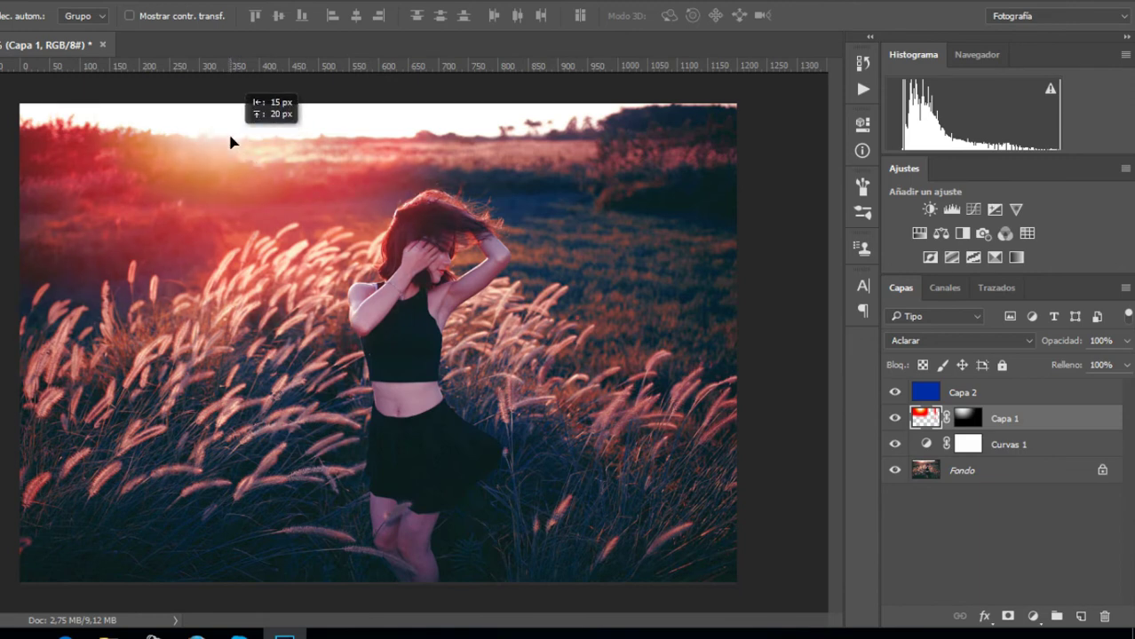
drag(230, 142, 224, 137)
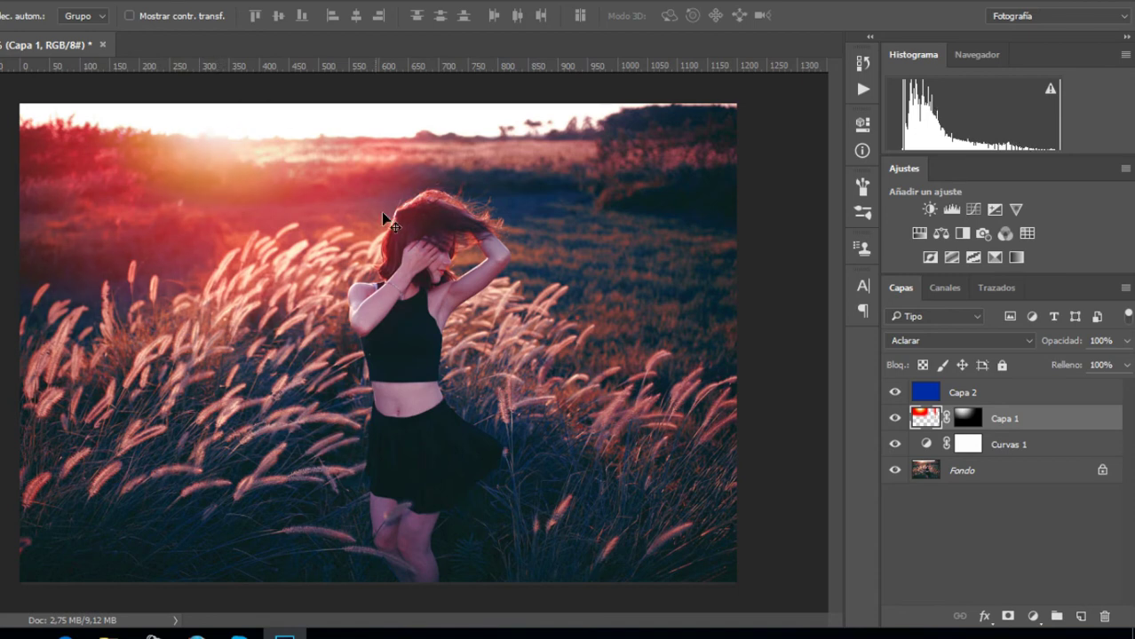
- Stamp the grade from Capa 2 into a new Capa 3, hide lower layers, and compare it with Fondo
click(988, 395)
key(shift+ctrl+alt+e)
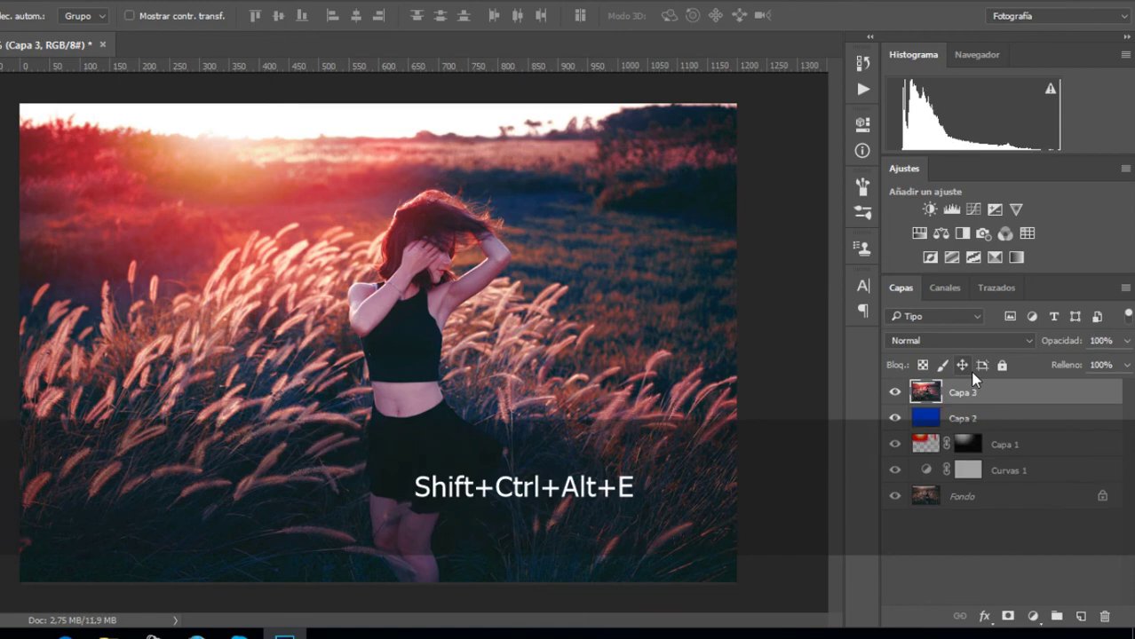
drag(894, 418, 894, 471)
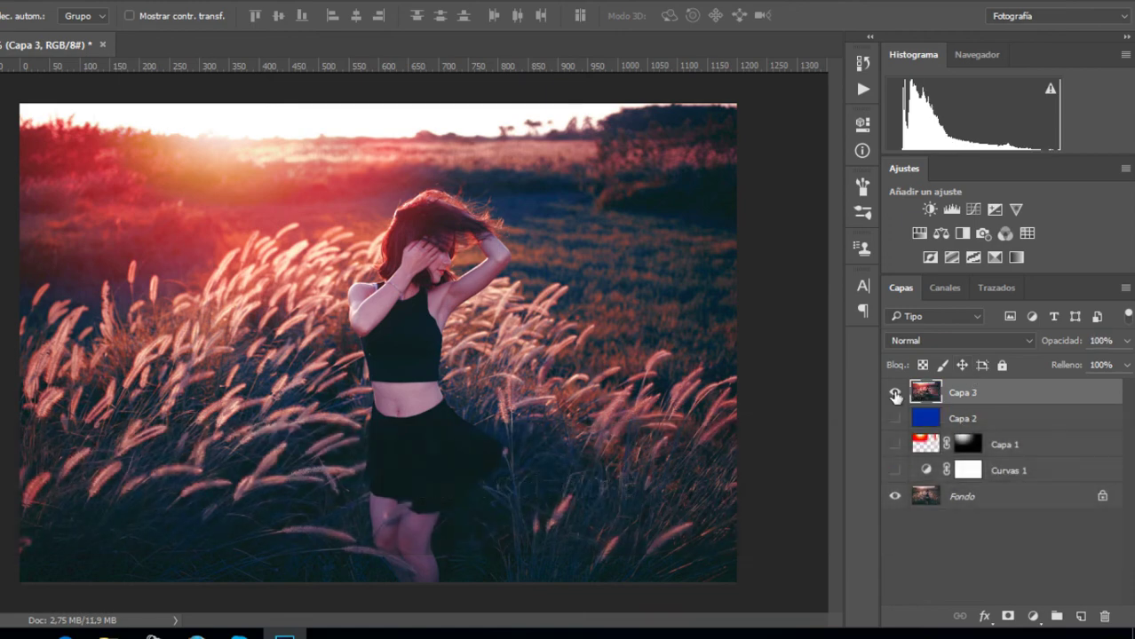
click(894, 393)
click(894, 392)
click(895, 393)
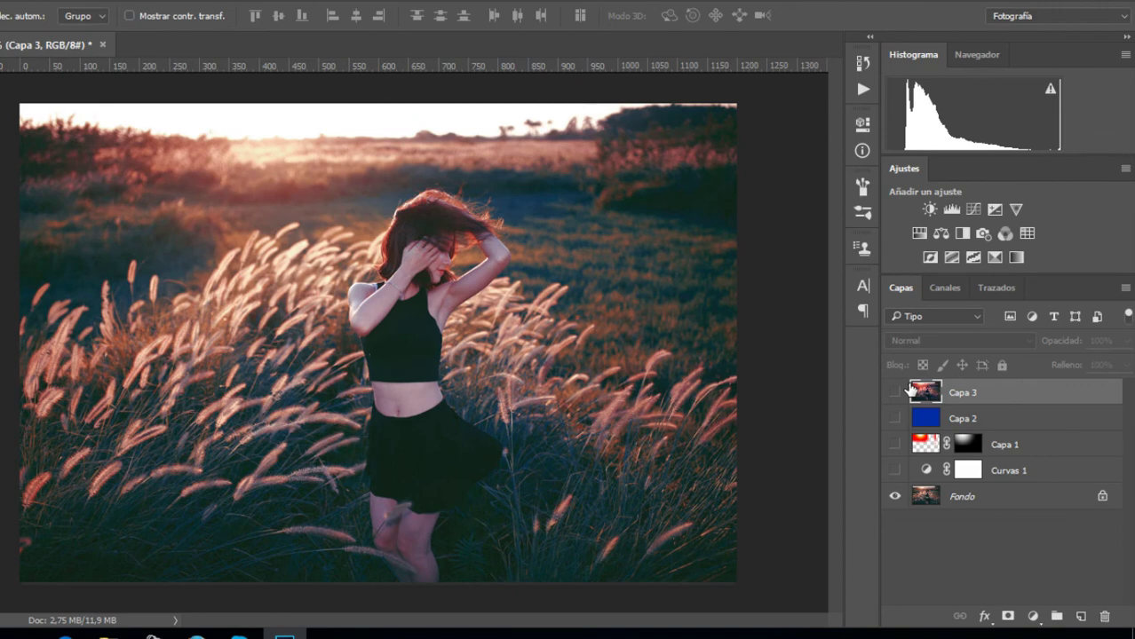